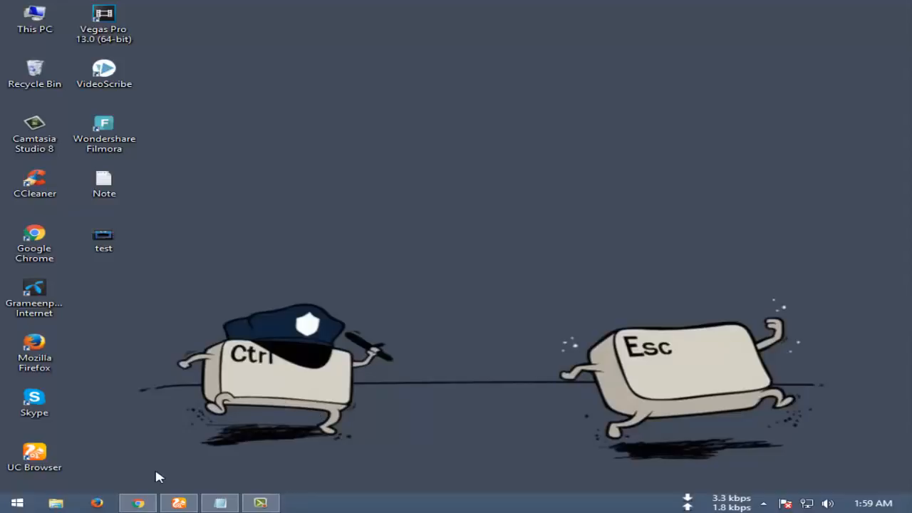
- Upload the green-jacket photo from Downloads as the World News Today channel icon with an adjusted crop, and reload the channel page
left_click(138, 503)
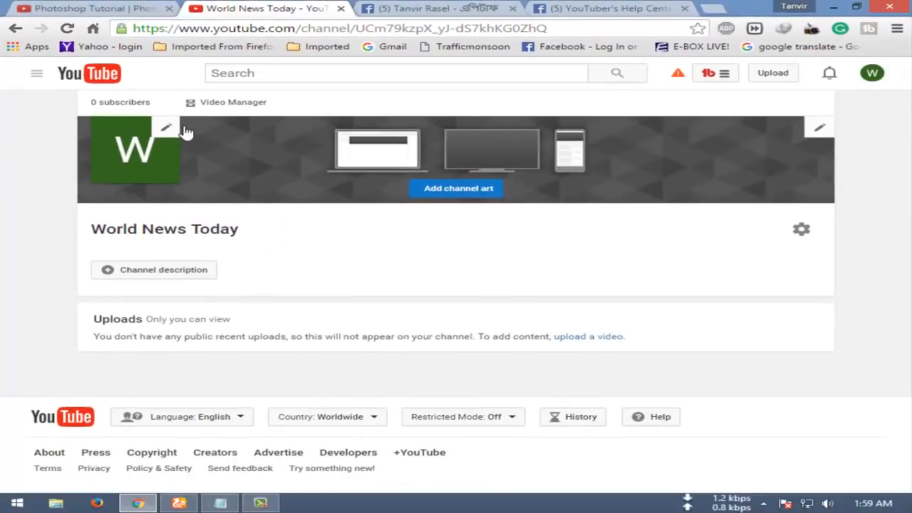
left_click(169, 130)
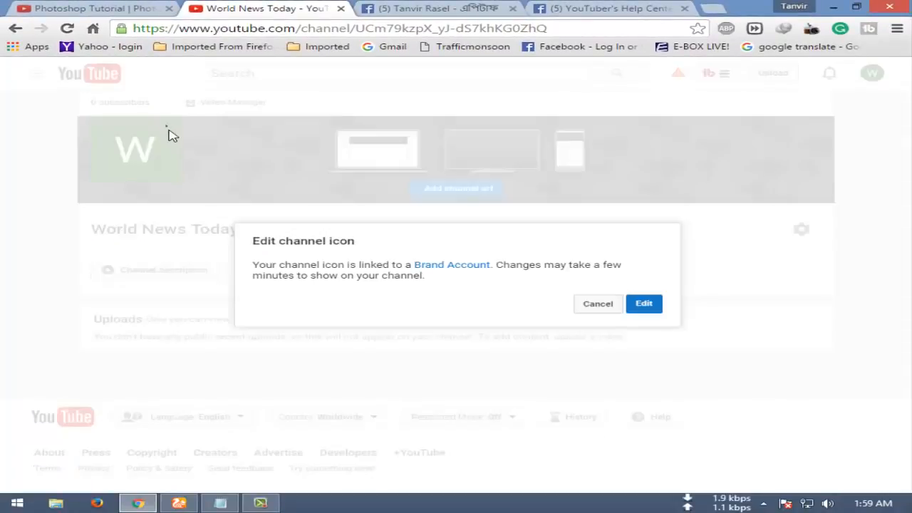
left_click(653, 308)
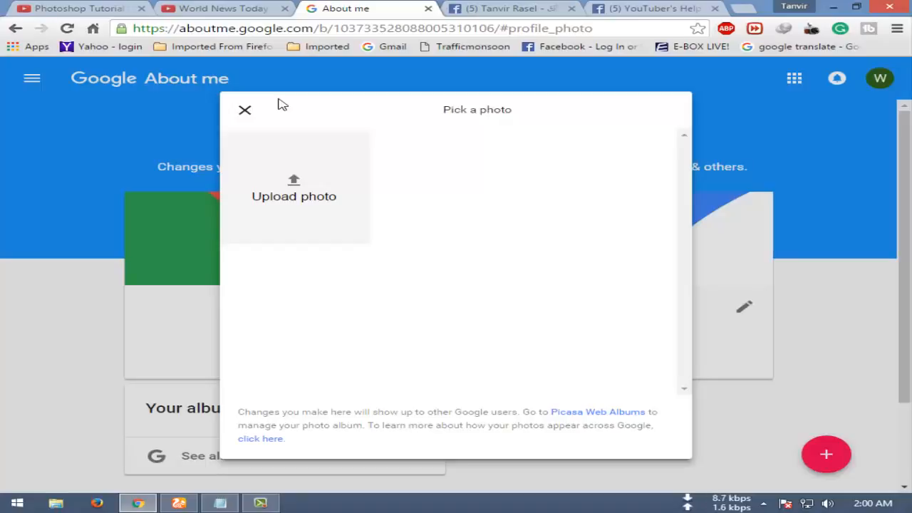
left_click(359, 161)
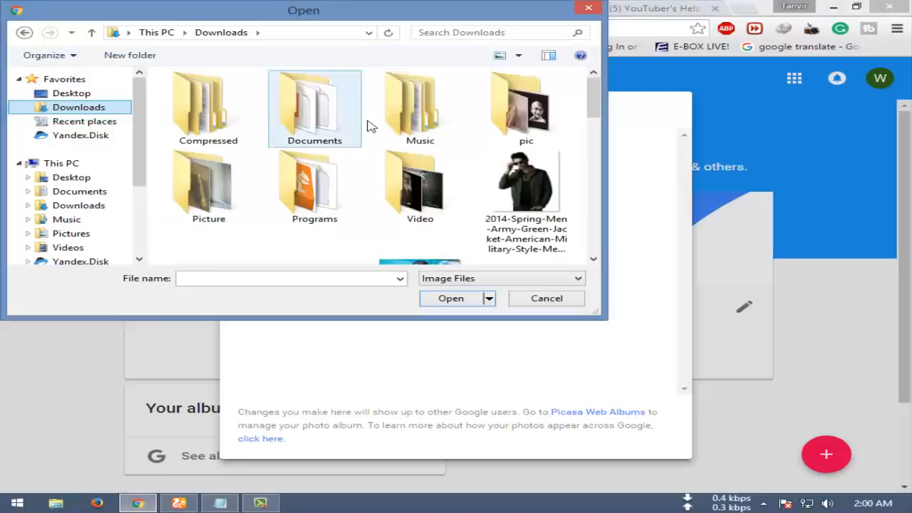
double_click(528, 202)
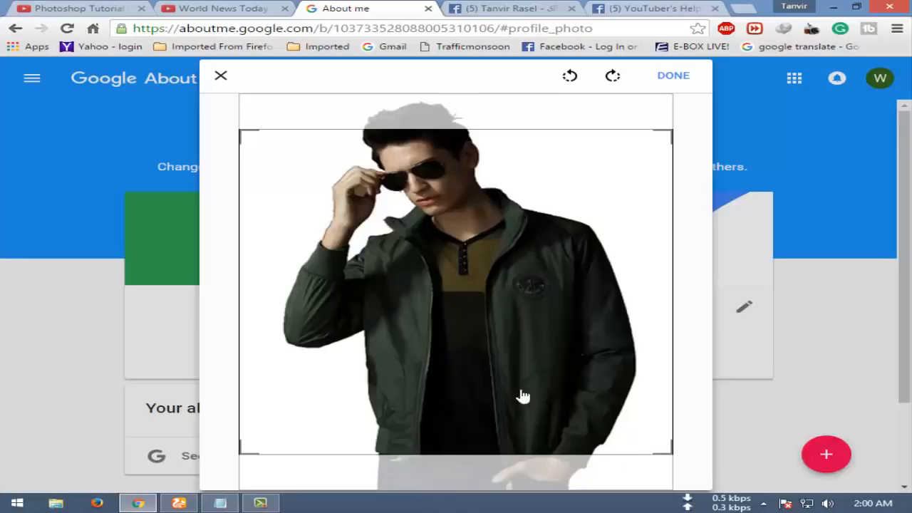
left_click_drag(505, 344, 466, 199)
left_click(682, 75)
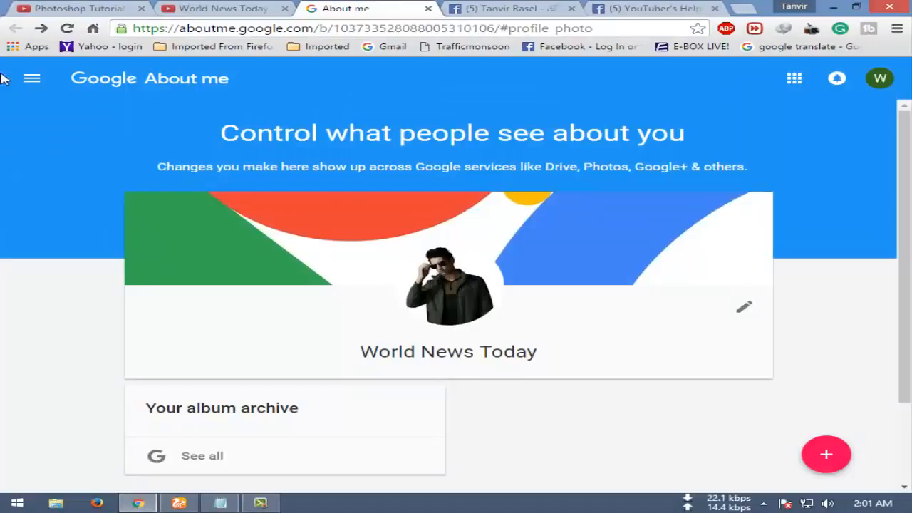
left_click(235, 8)
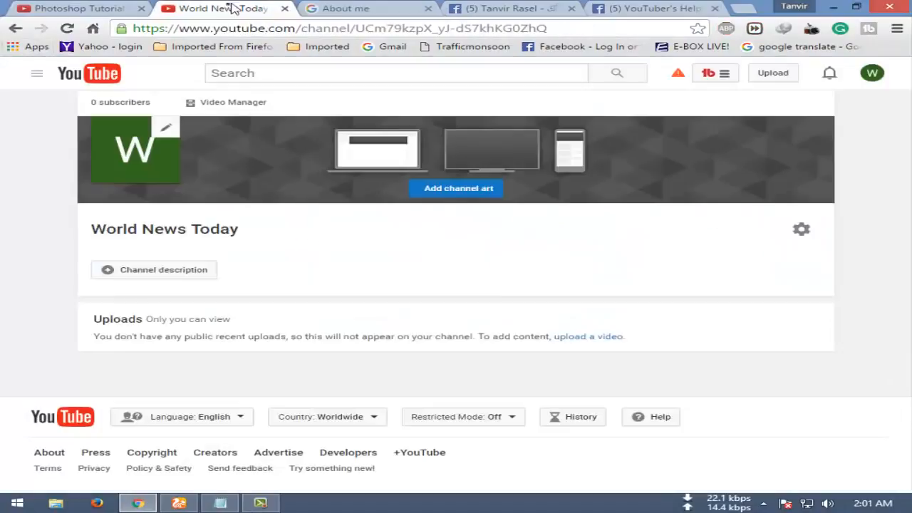
left_click(67, 28)
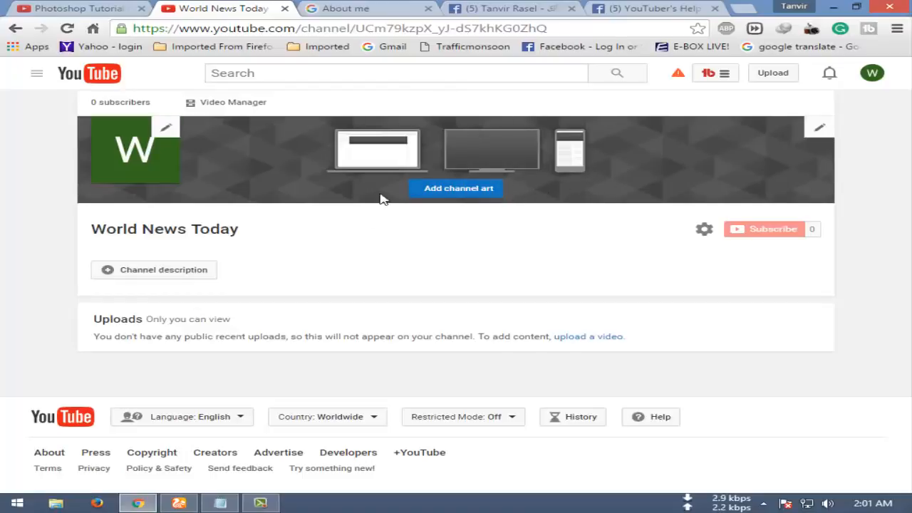
- Open the channel art chooser and look through its computer upload, Your photos and Gallery sources
left_click(485, 189)
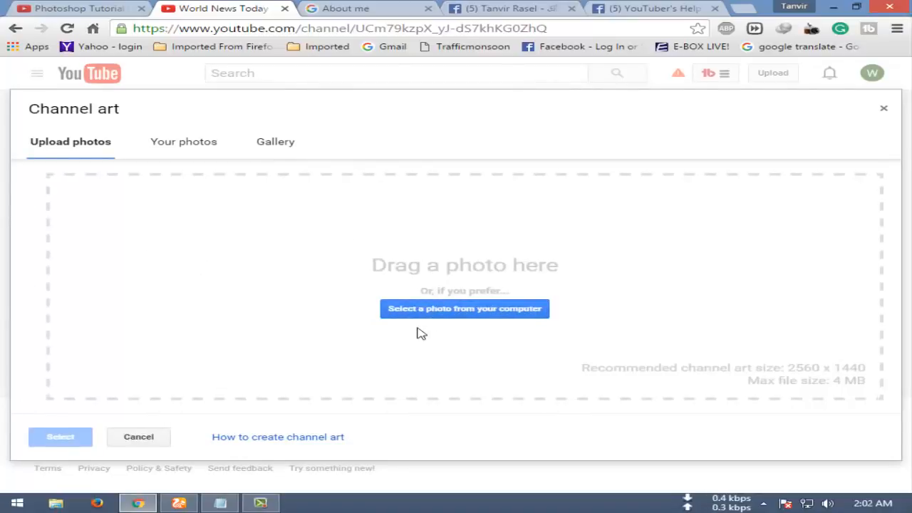
left_click(429, 309)
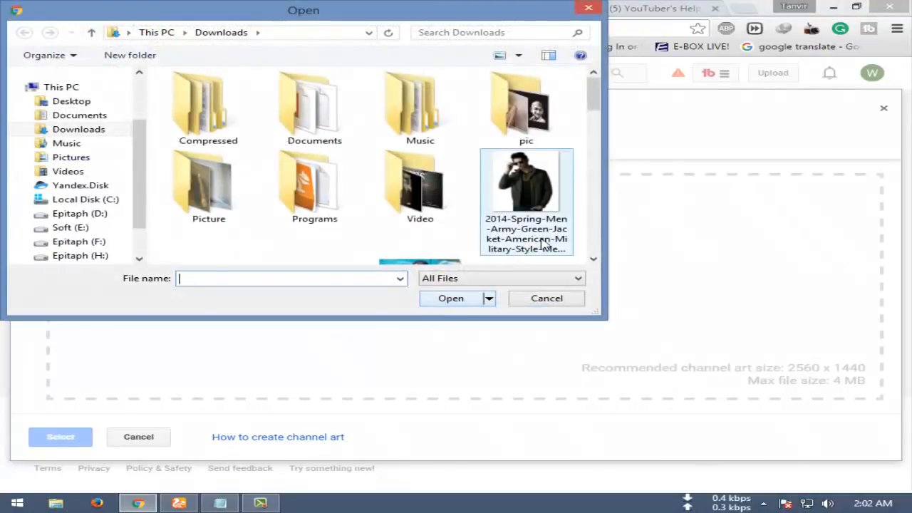
left_click(547, 298)
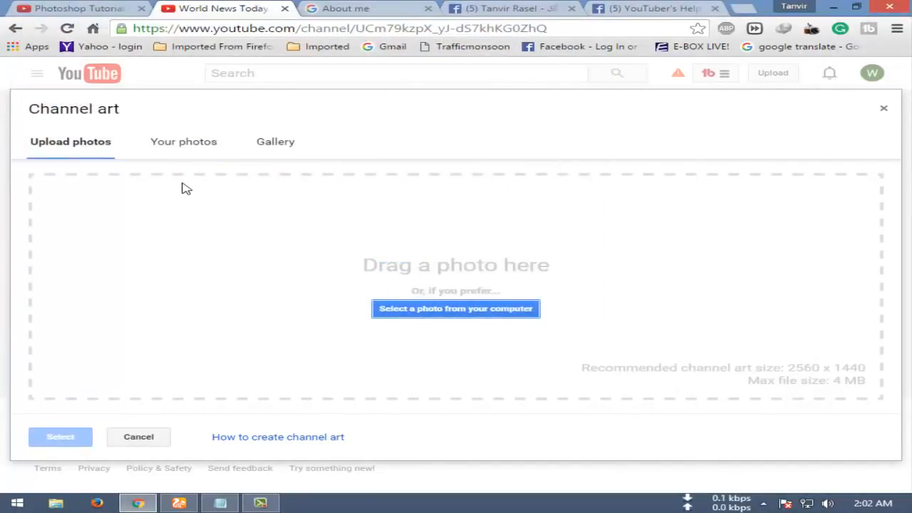
left_click(178, 143)
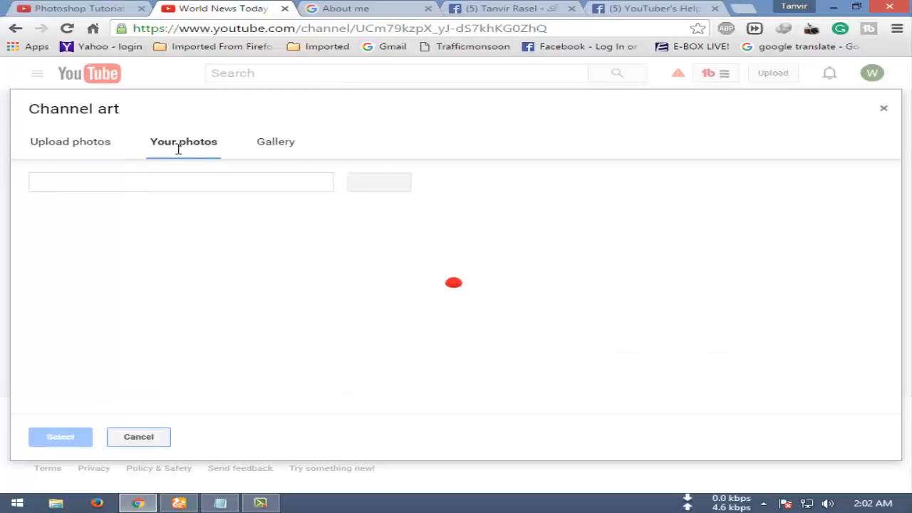
left_click(276, 144)
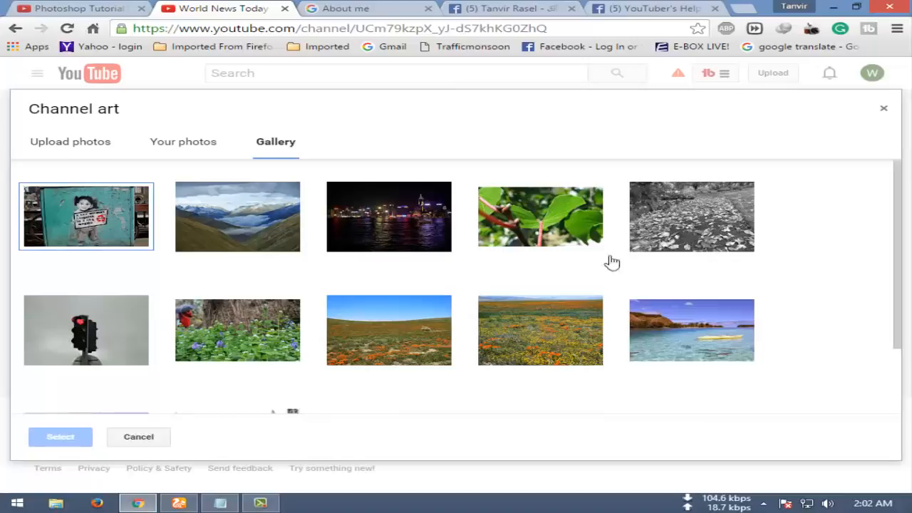
- Try to set the traffic light gallery photo as the channel art with an adjusted crop
left_click(97, 335)
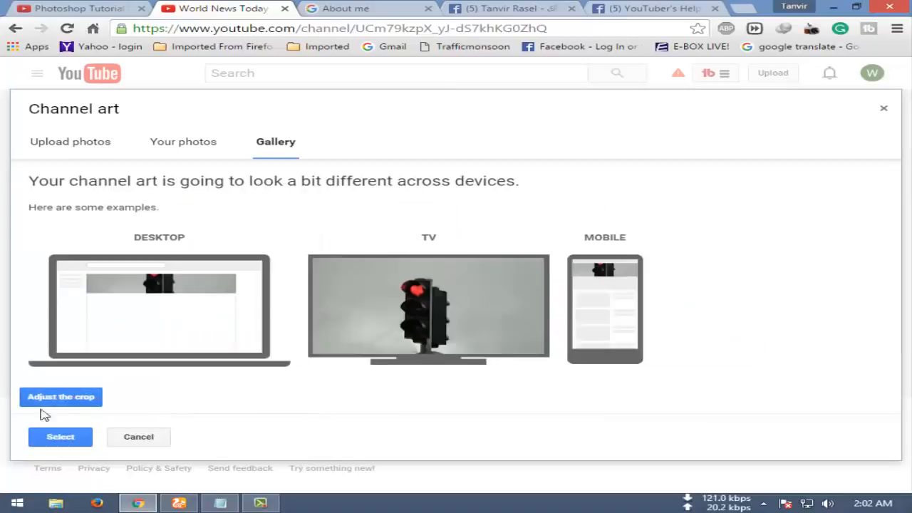
left_click(67, 401)
mouse_move(438, 283)
left_mouse_down()
mouse_move(447, 254)
mouse_move(425, 343)
mouse_move(442, 271)
left_mouse_up()
left_click(64, 437)
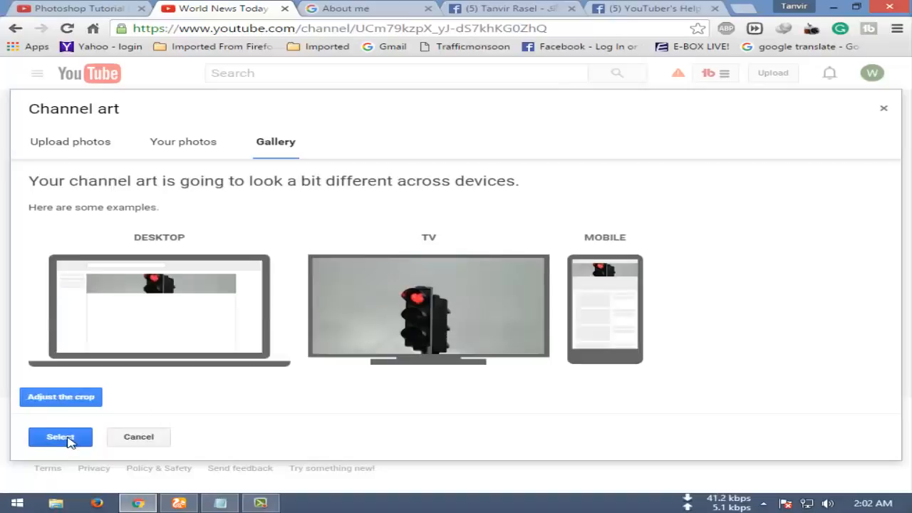
left_click(62, 438)
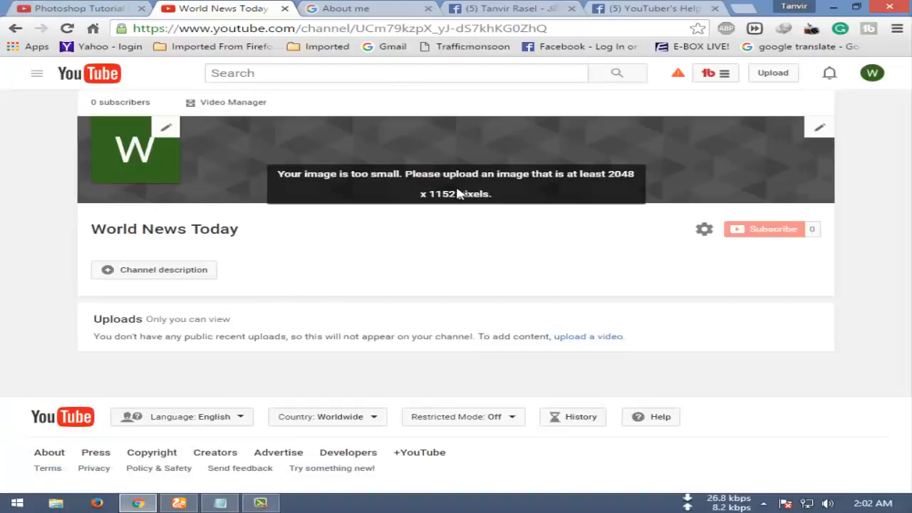
- Reload the channel page and set the traffic light gallery photo as the channel art with its default crop
left_click(67, 28)
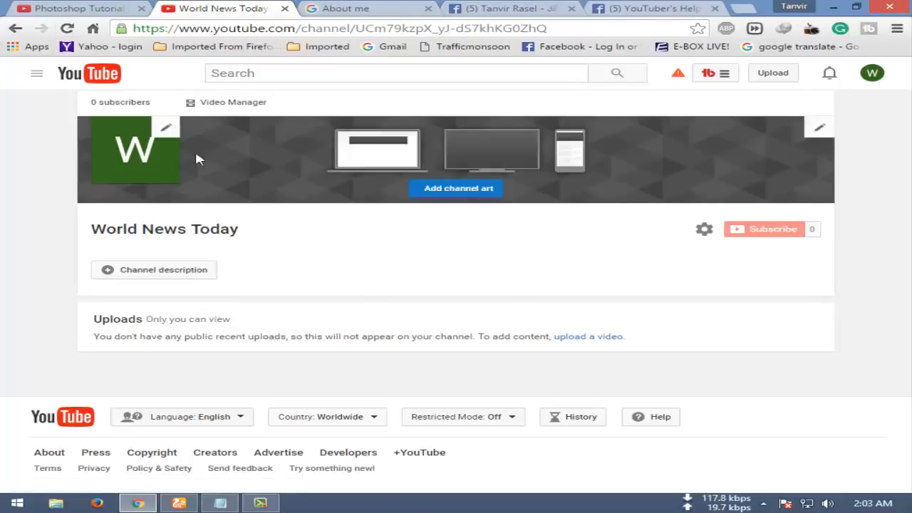
left_click(482, 189)
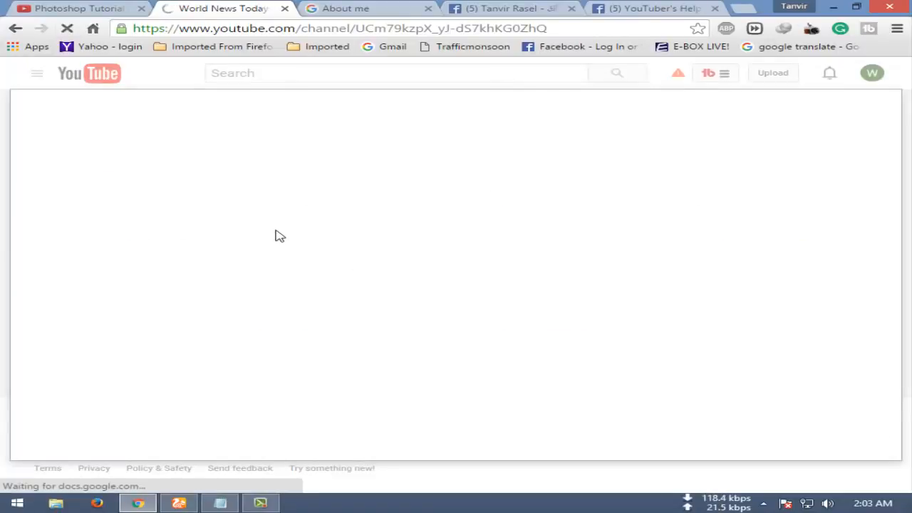
left_click(277, 146)
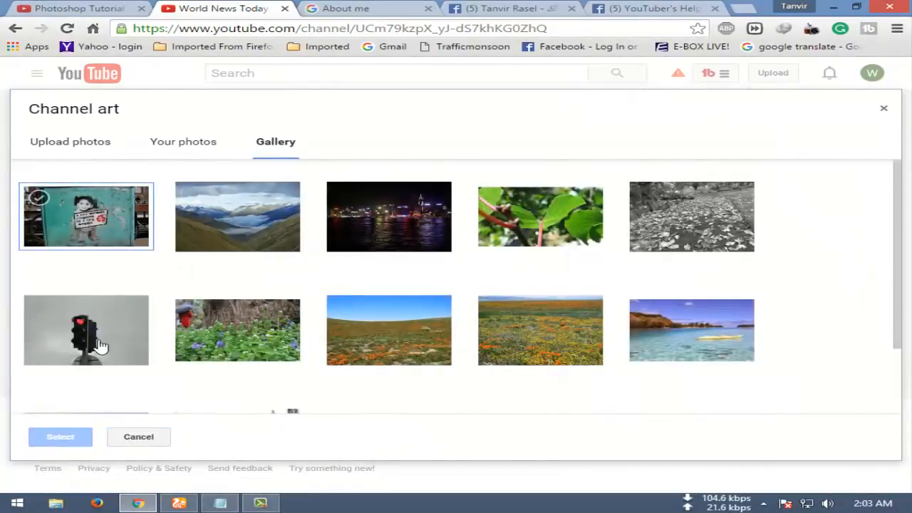
left_click(96, 345)
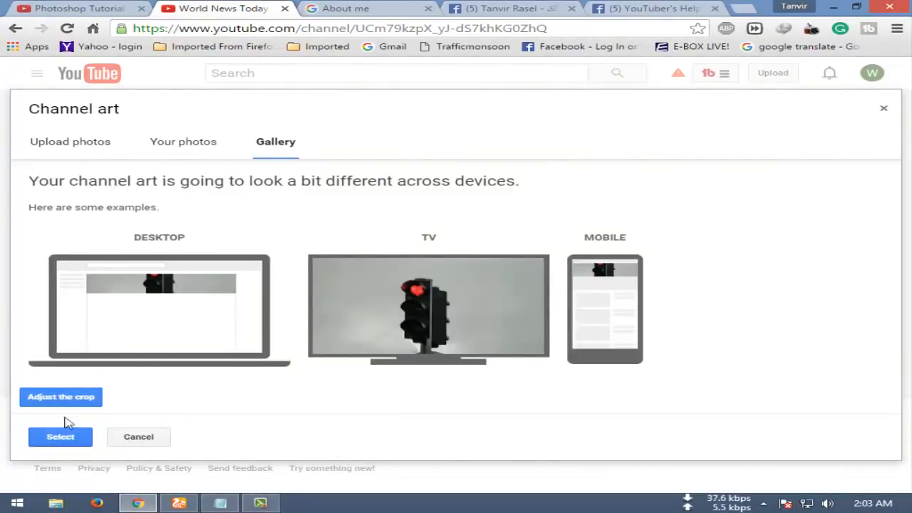
left_click(67, 436)
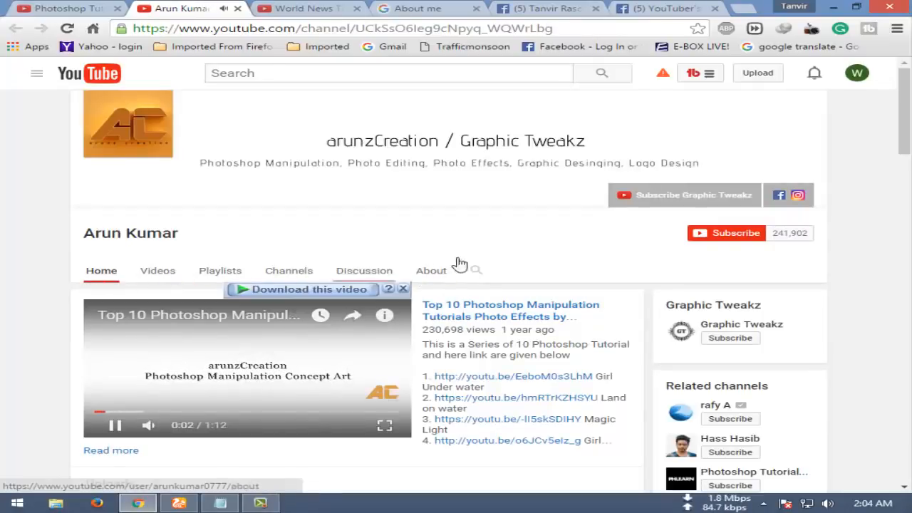
- Close the example channel's page and turn on Customize the layout of your channel in the World News Today channel settings
left_click(238, 9)
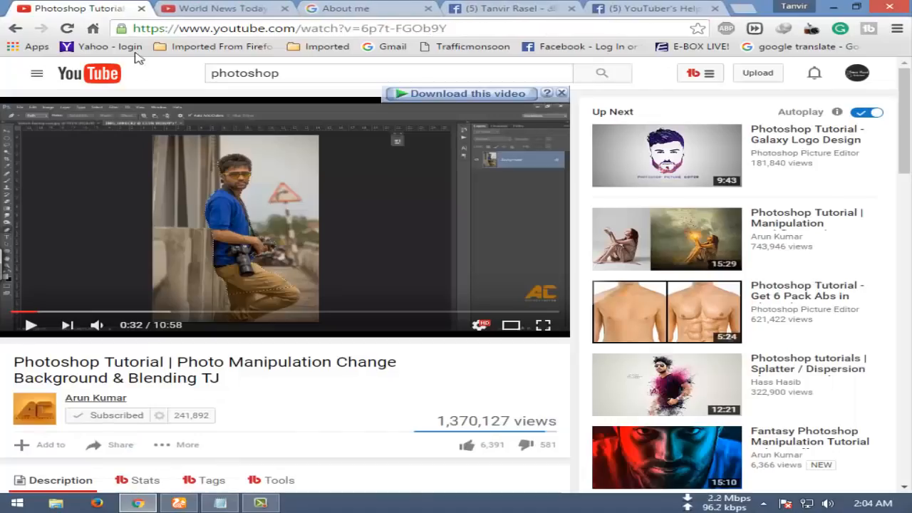
left_click(239, 8)
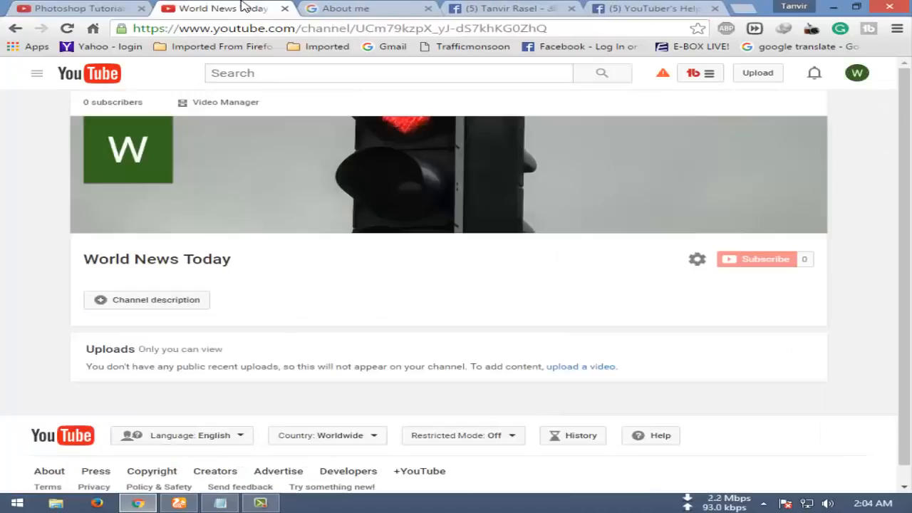
left_click(698, 261)
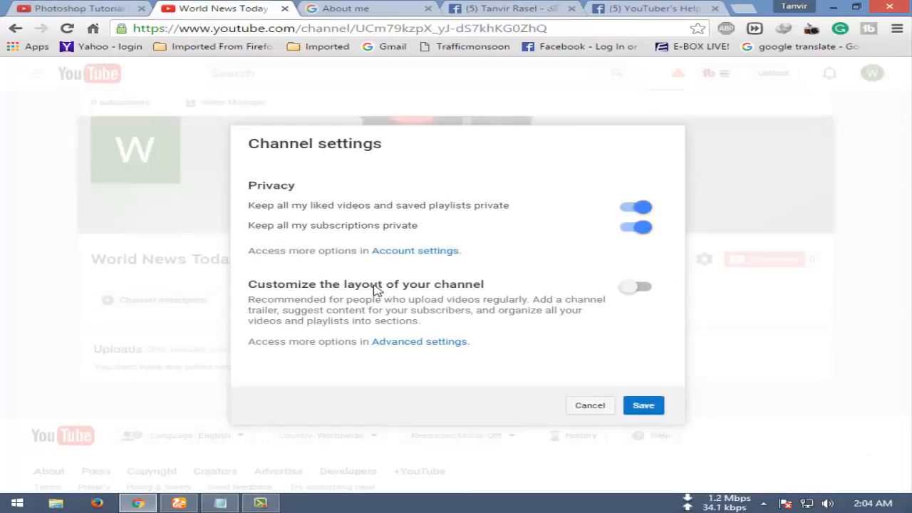
left_click(644, 289)
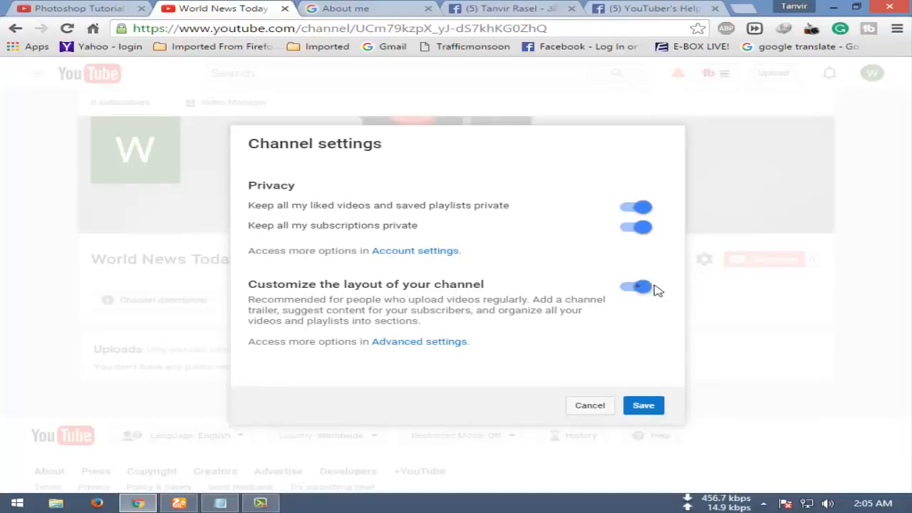
left_click(636, 406)
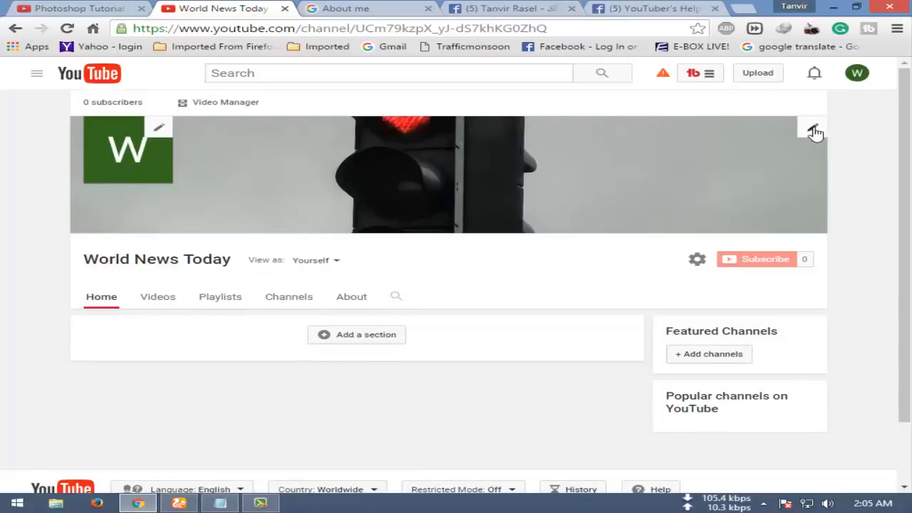
- Show the edit options of the channel art banner, Edit links and Edit channel art
left_click(810, 129)
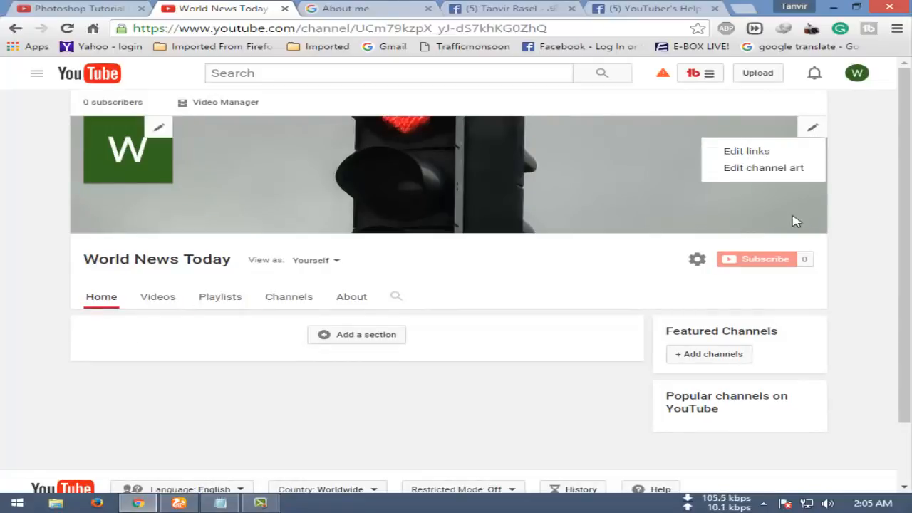
left_click(864, 211)
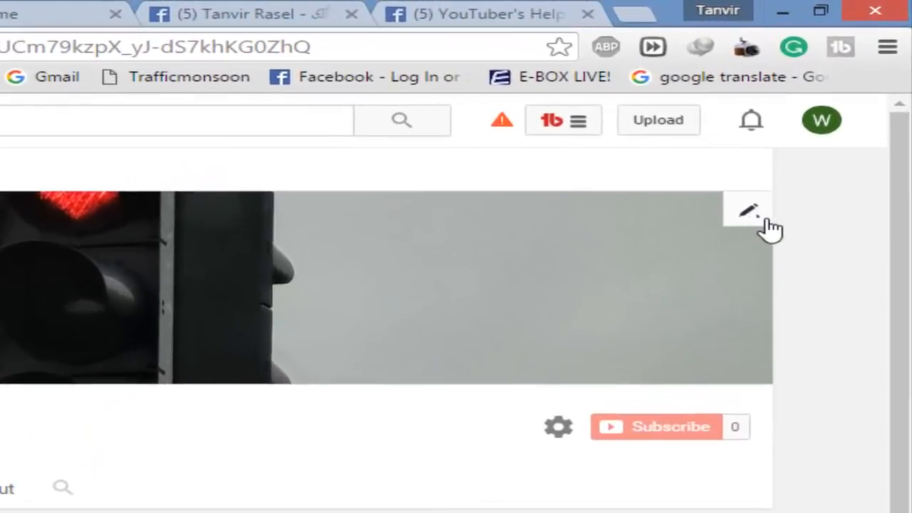
left_click(814, 129)
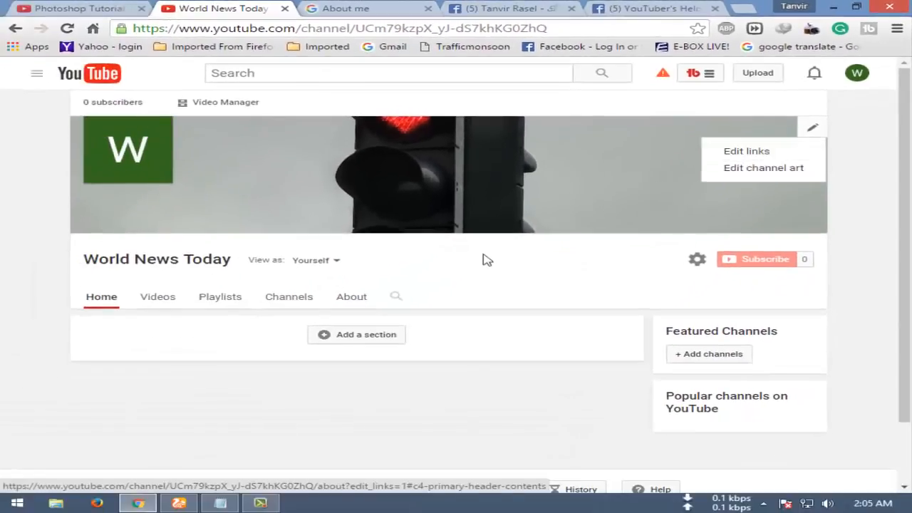
- Add a blank custom link entry in the Links section of the channel's About page and activate its URL field
left_click(361, 296)
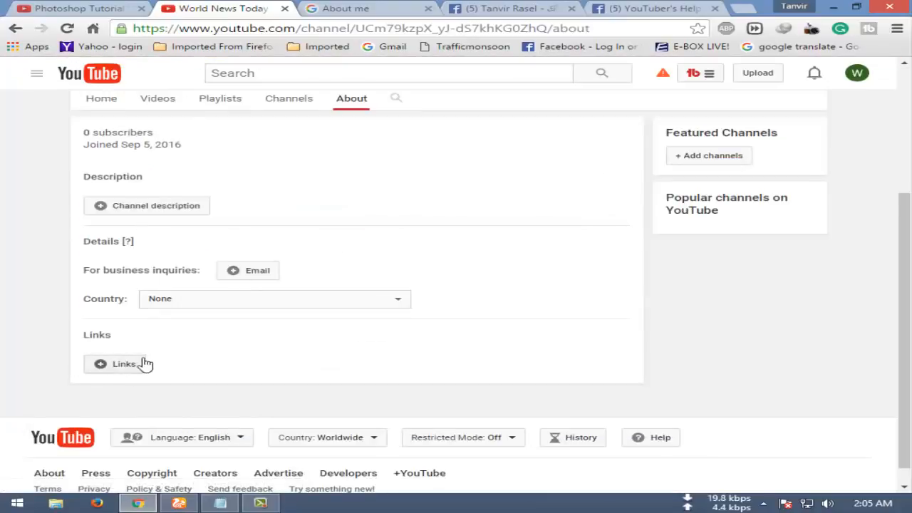
left_click(117, 366)
scroll(204, 387, "down", 2)
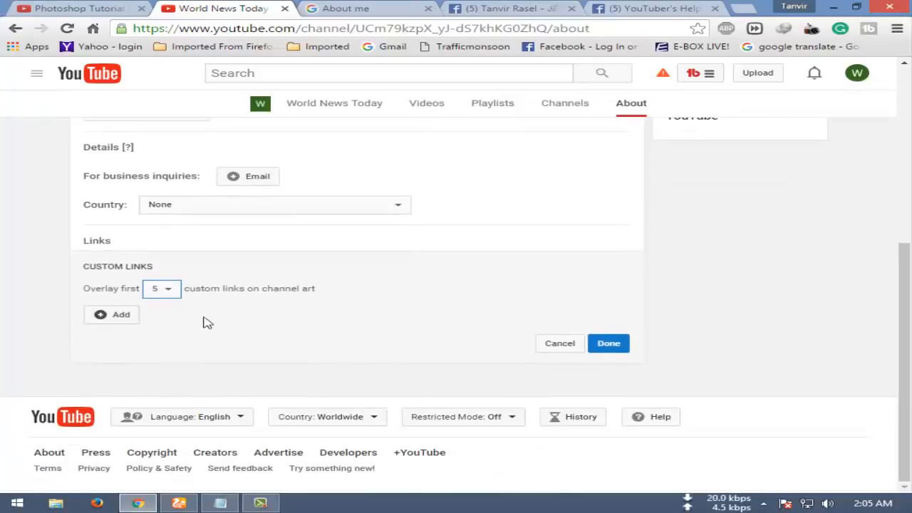
left_click(109, 318)
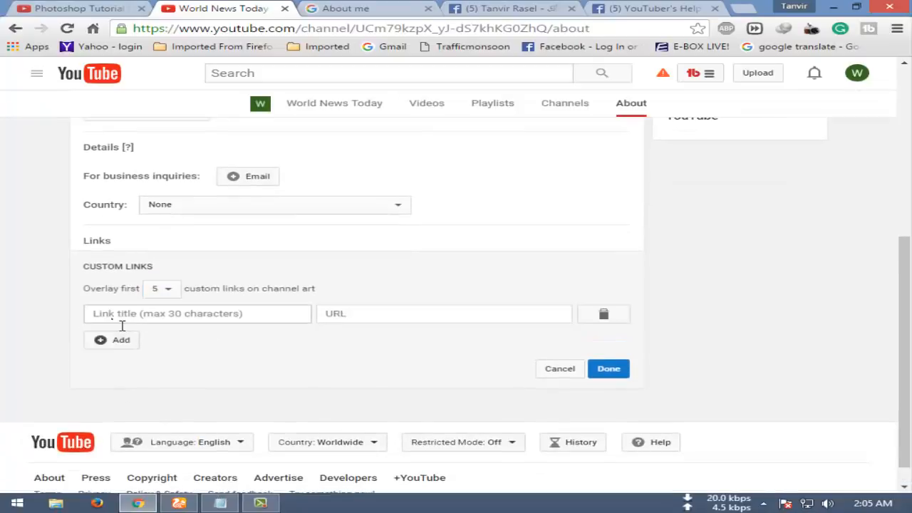
left_click(355, 318)
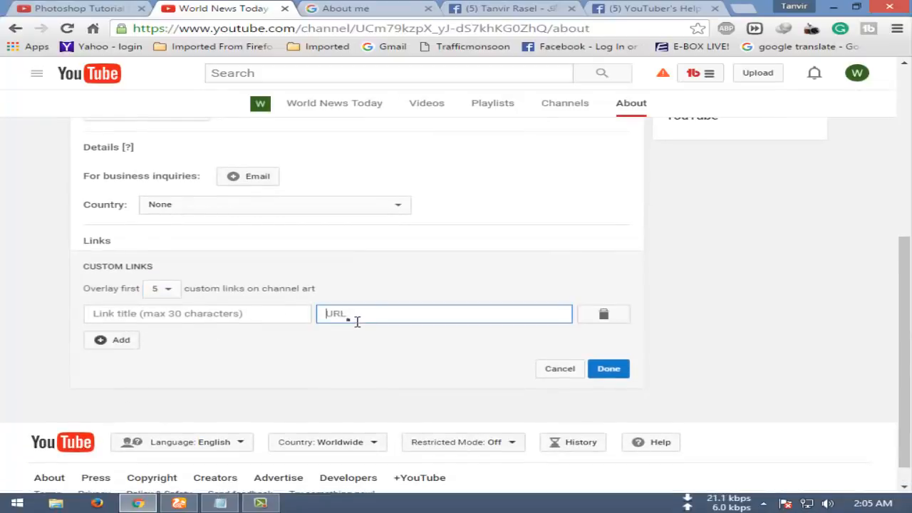
- Switch to the open Facebook page and copy its web address without the trailing ref parameter
left_click(578, 5)
left_click_drag(416, 28, 81, 37)
key("ctrl+c")
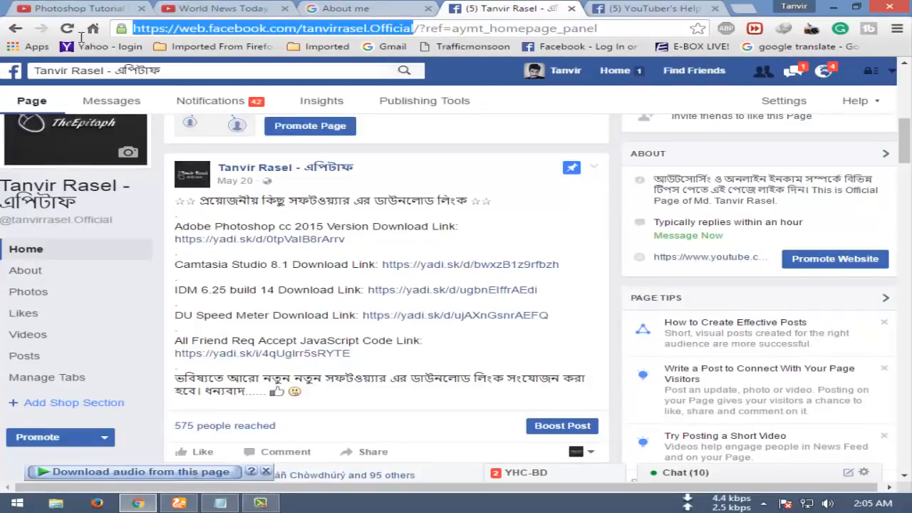
scroll(225, 78, "up", 3)
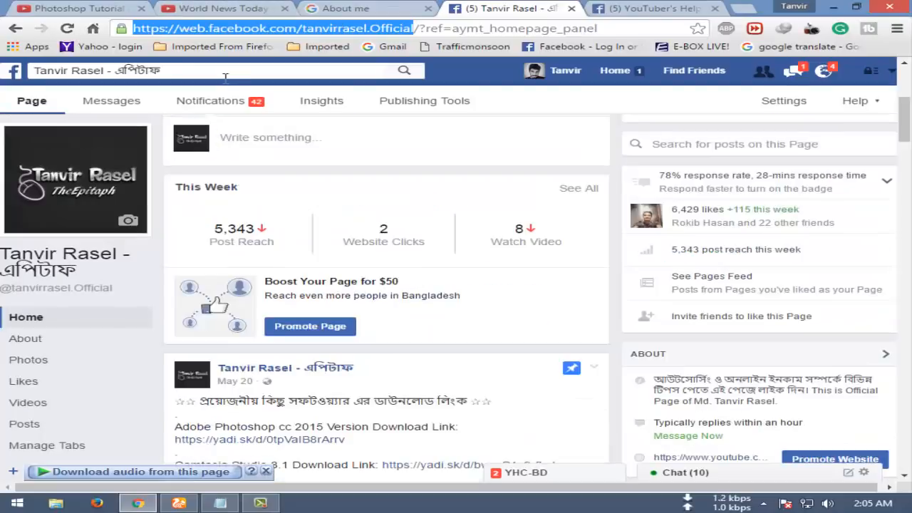
- Return to the World News Today About page, enter the copied Facebook page address with the title Facebook as the custom link, save it and reload
scroll(225, 78, "up", 4)
left_click(372, 10)
key("ctrl+shift+Tab")
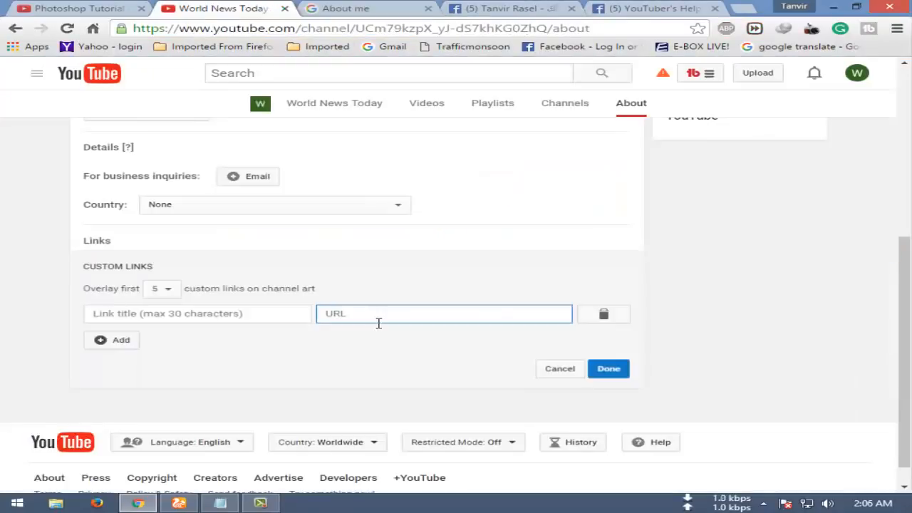
key("ctrl+v")
left_click(203, 315)
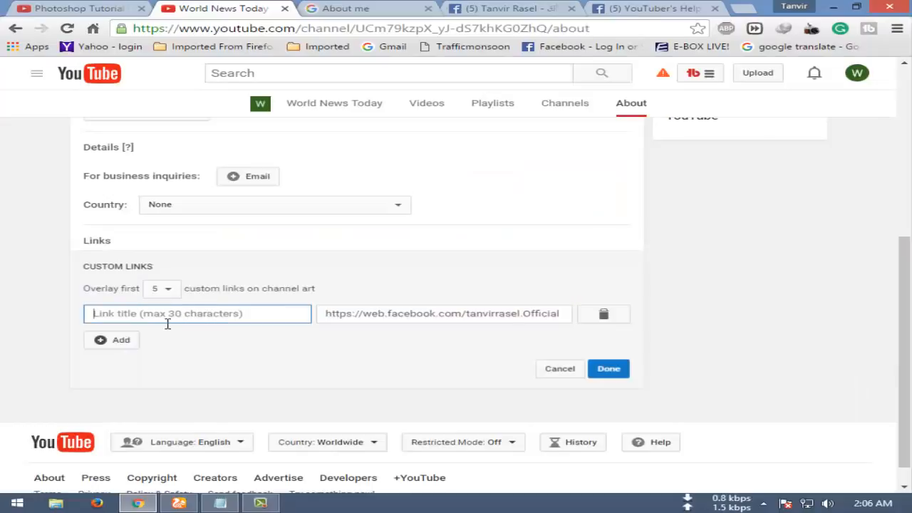
type("Fa")
left_click(607, 369)
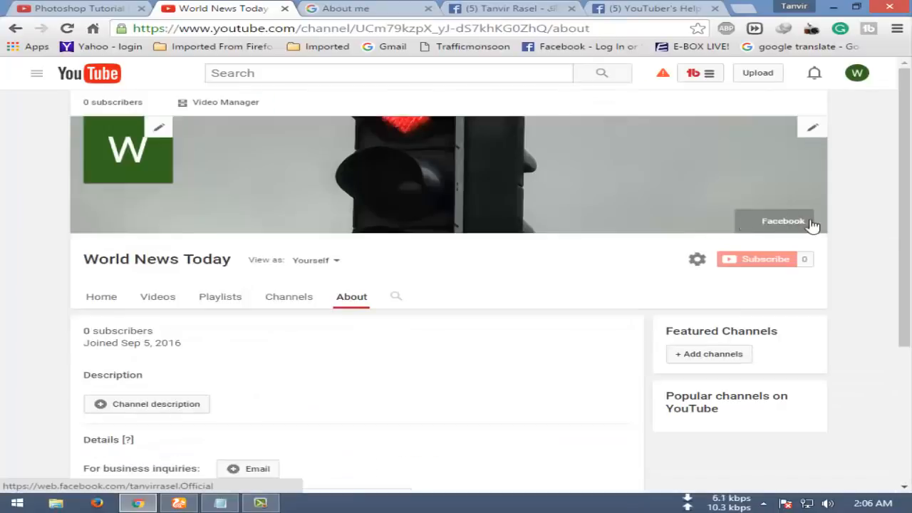
left_click(67, 29)
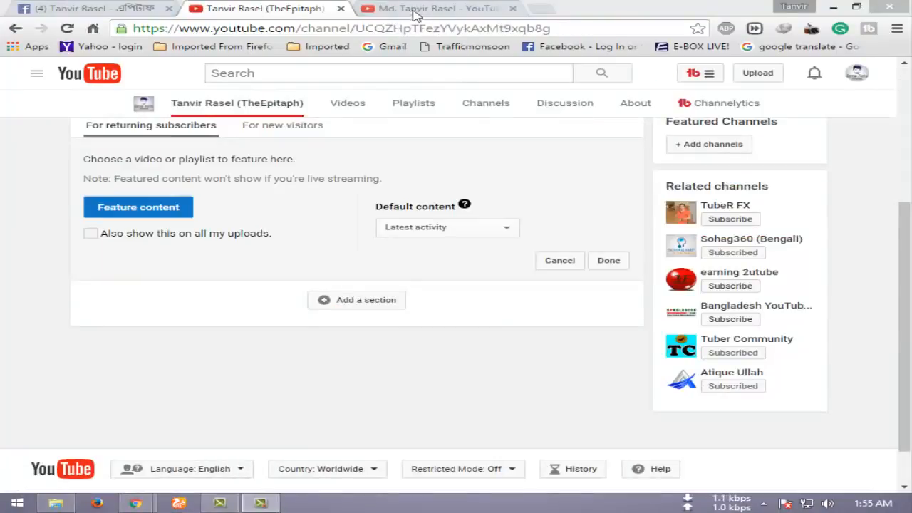
- Add a new section to the TheEpitaph channel's home page with Uploads as its content
left_click(417, 10)
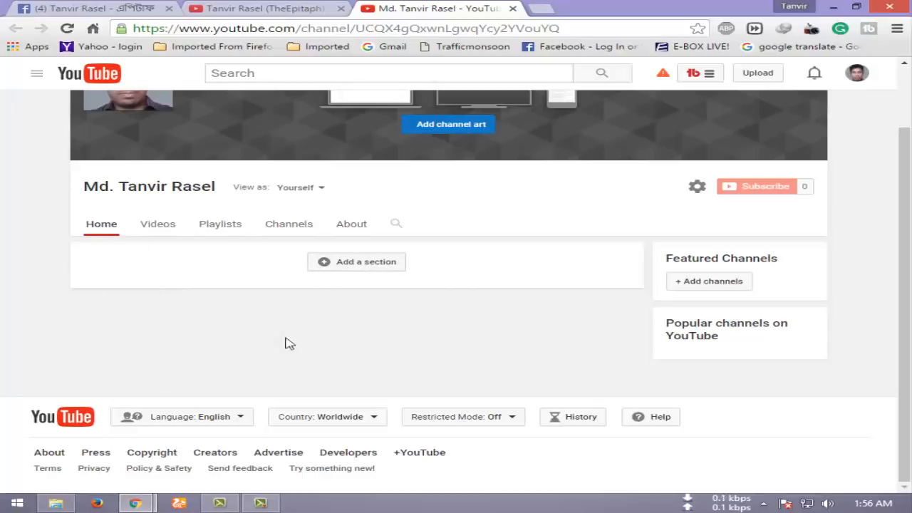
left_click(299, 13)
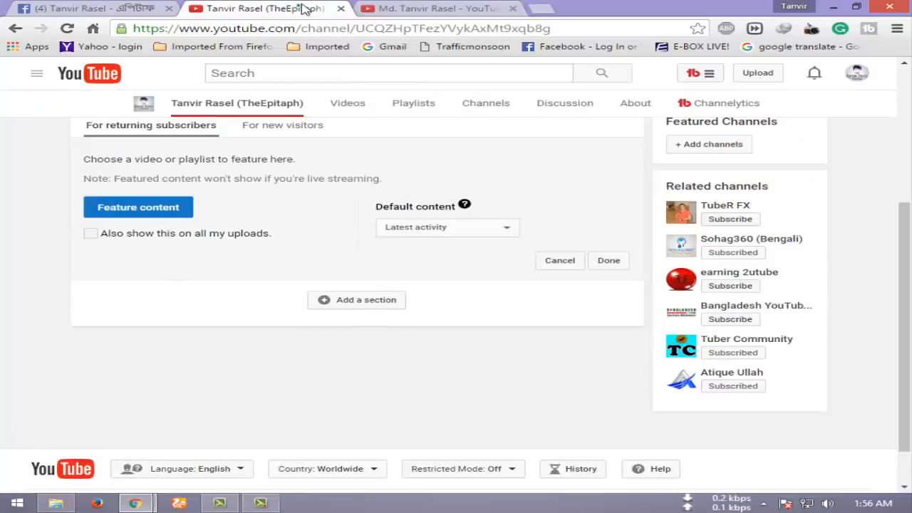
left_click(369, 305)
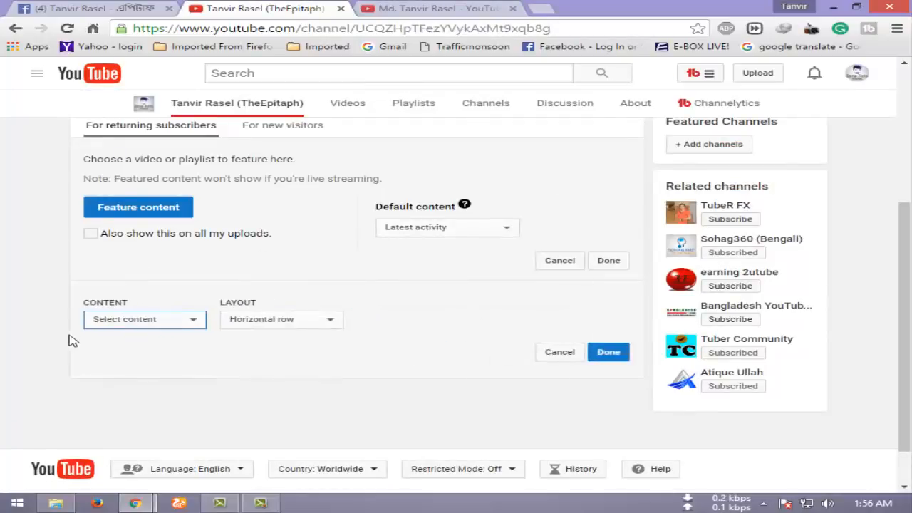
left_click(133, 320)
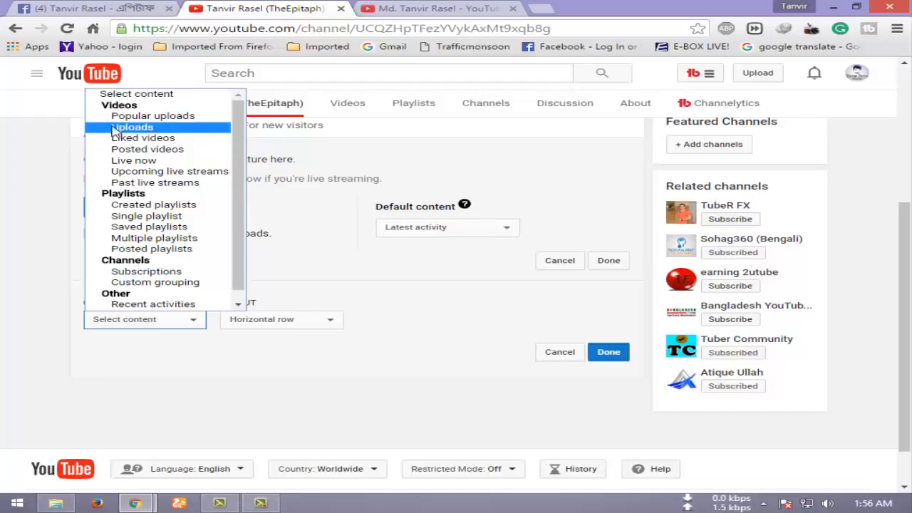
left_click(163, 133)
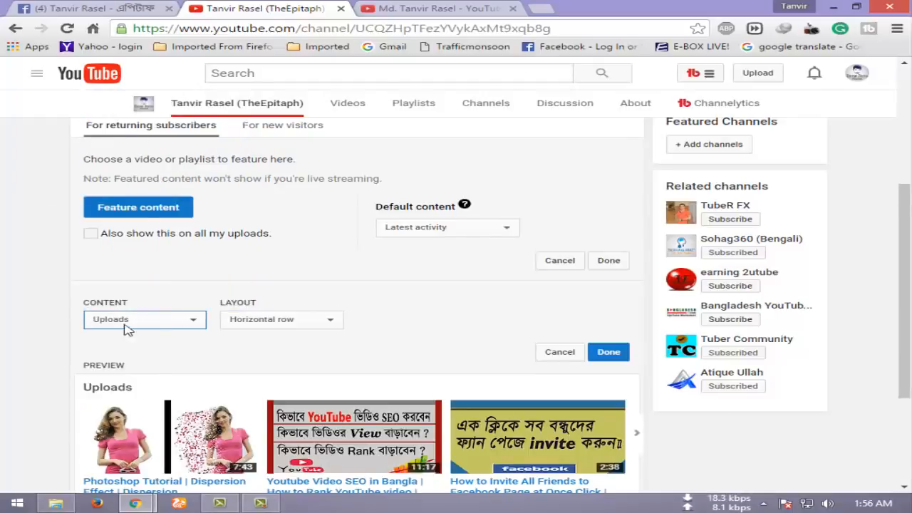
scroll(333, 320, "down", 3)
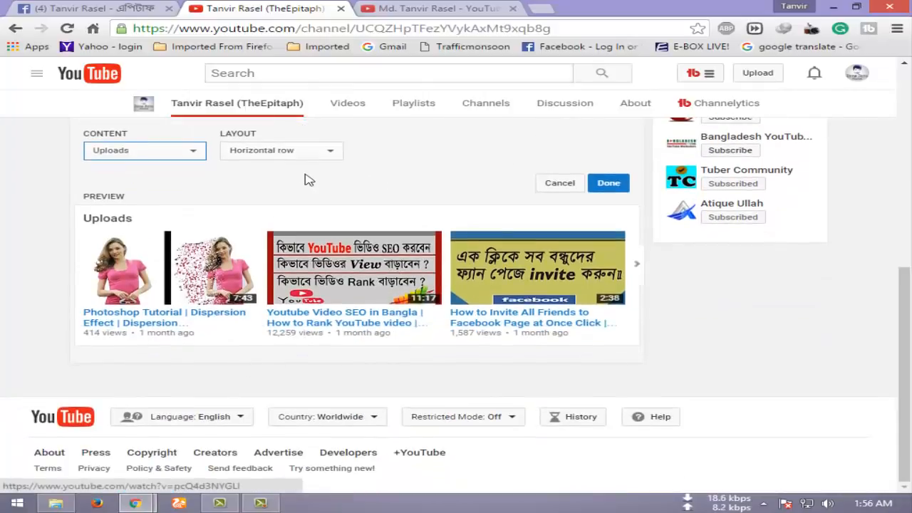
- Try the Vertical list layout for the Uploads section and check its preview
scroll(308, 183, "up", 2)
scroll(283, 249, "down", 1)
left_click(265, 218)
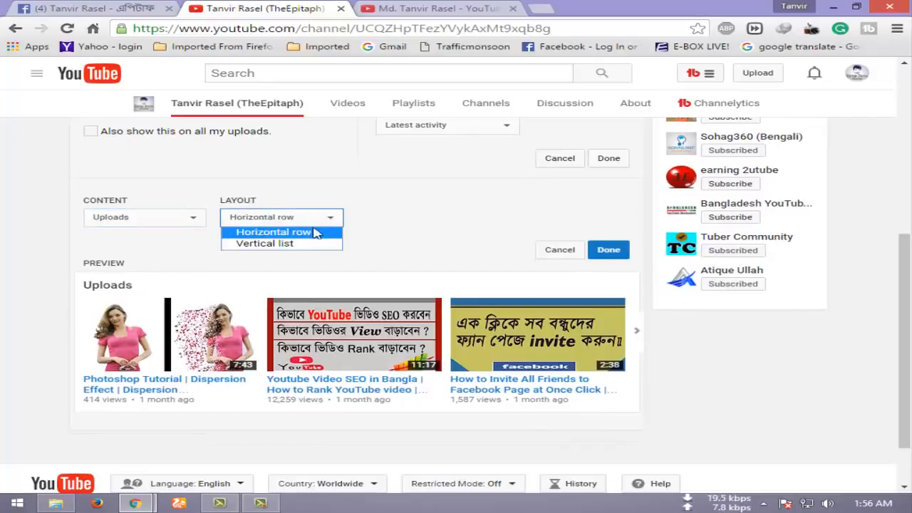
left_click(253, 244)
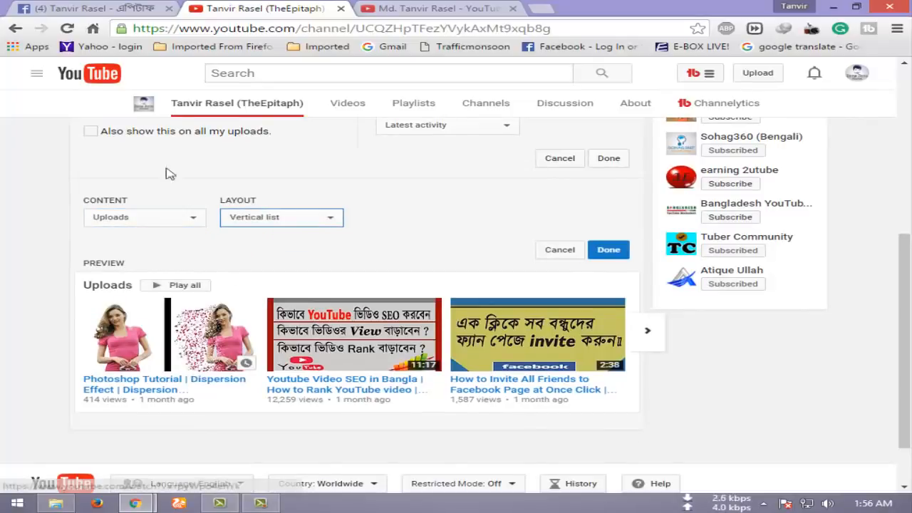
scroll(305, 301, "down", 3)
scroll(306, 285, "up", 2)
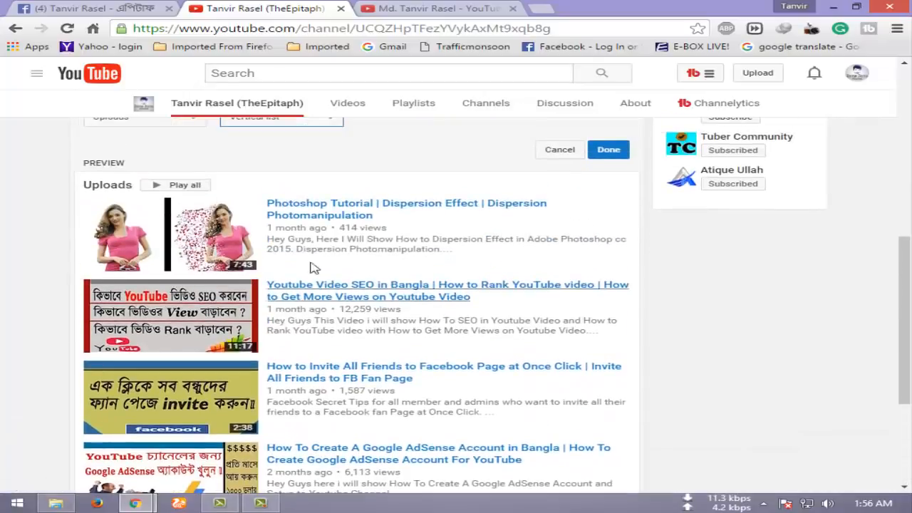
scroll(339, 331, "down", 3)
scroll(309, 329, "up", 5)
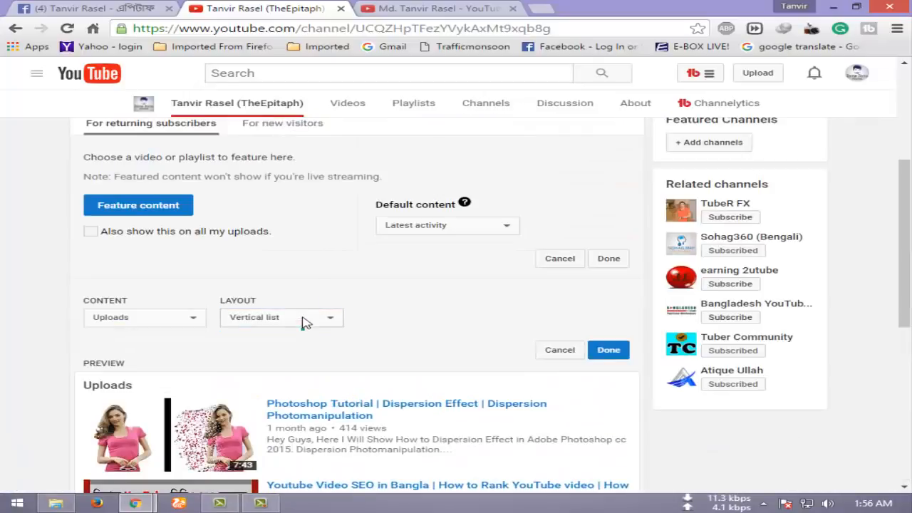
- Set the Uploads section's layout to Horizontal row and save the section
left_click(306, 320)
left_click(289, 331)
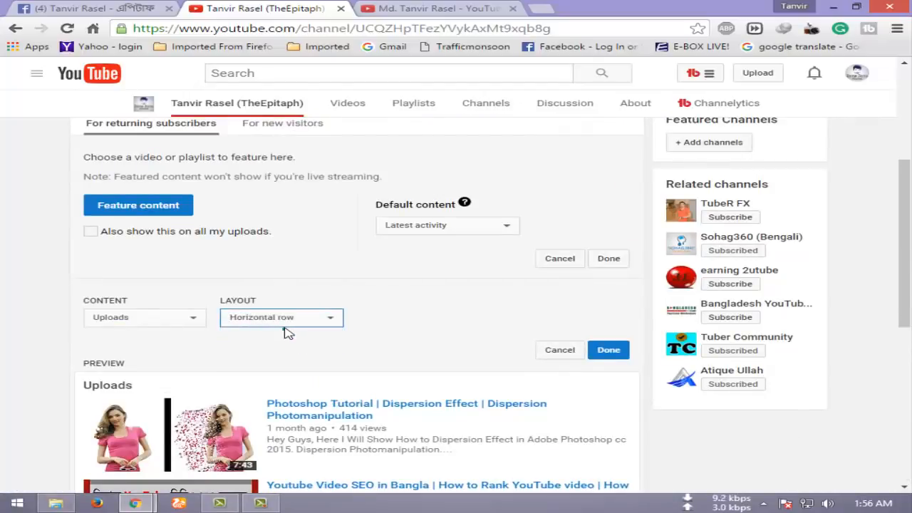
scroll(173, 380, "down", 3)
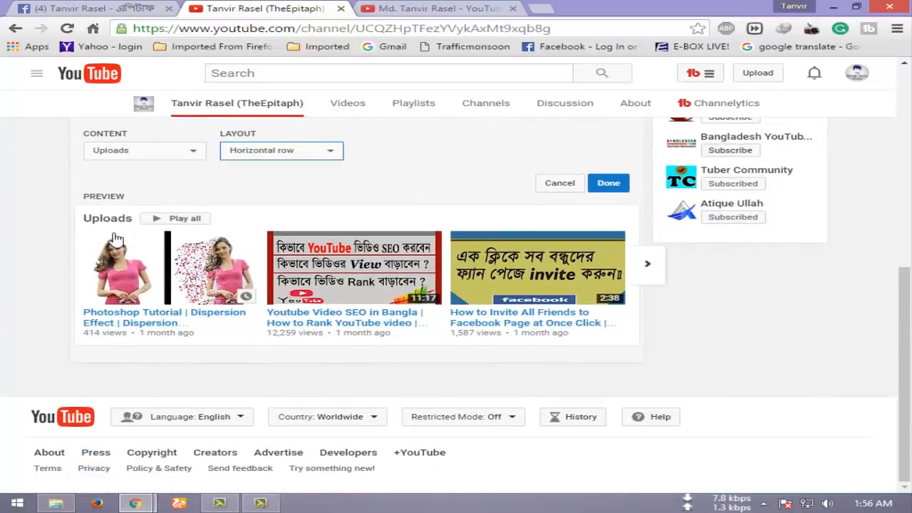
left_click(612, 183)
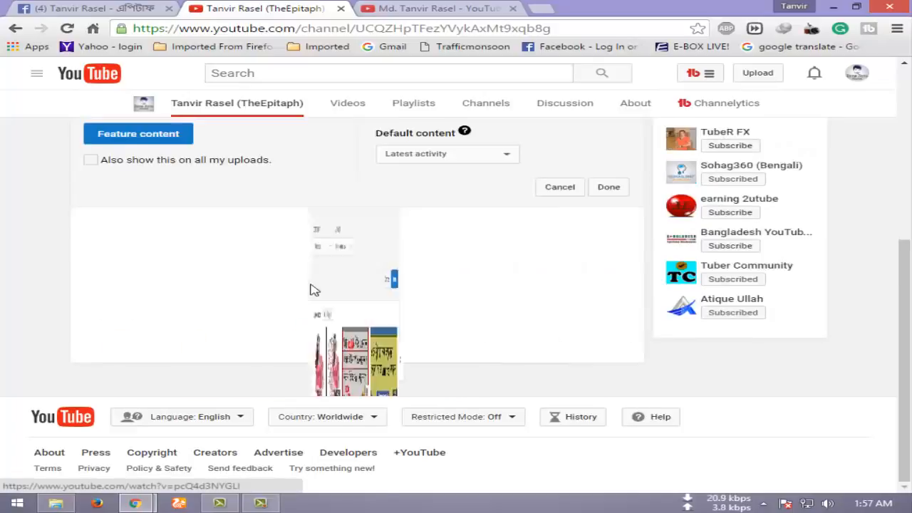
- Add another section below Uploads with Single playlist as its content
scroll(314, 294, "up", 2)
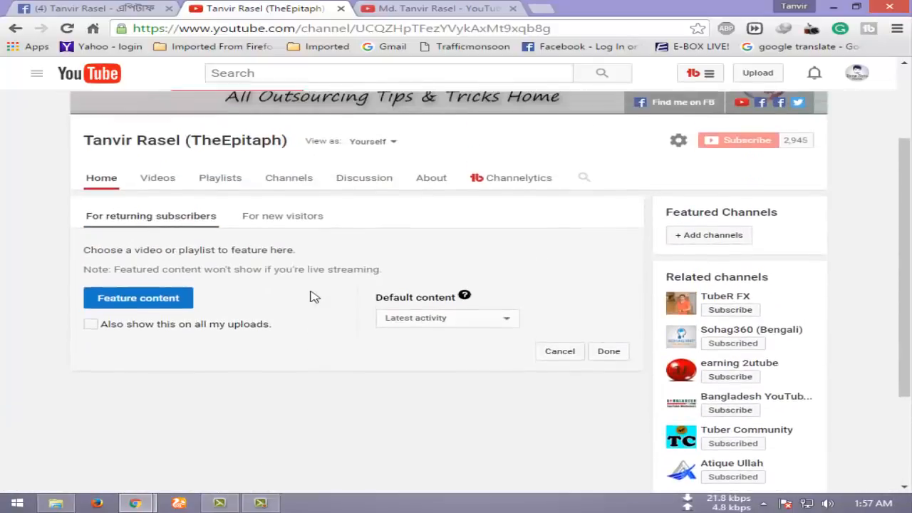
scroll(359, 356, "down", 5)
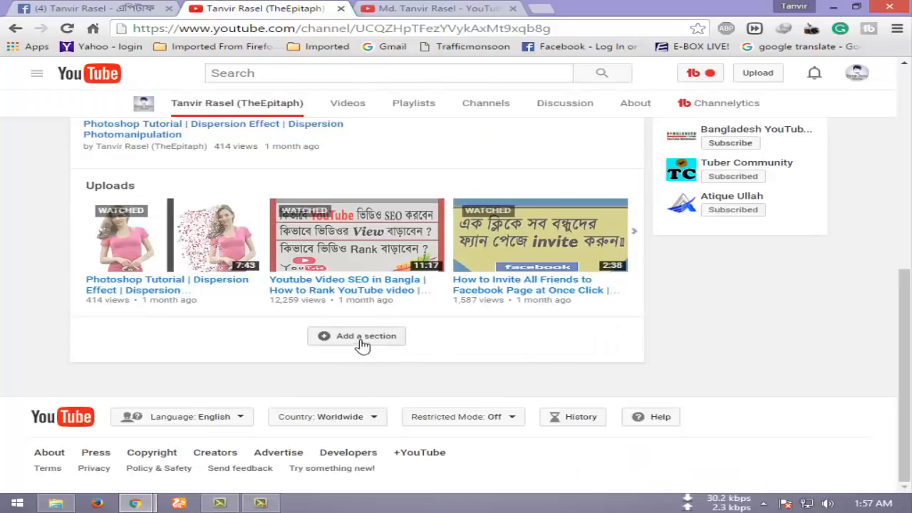
left_click(375, 340)
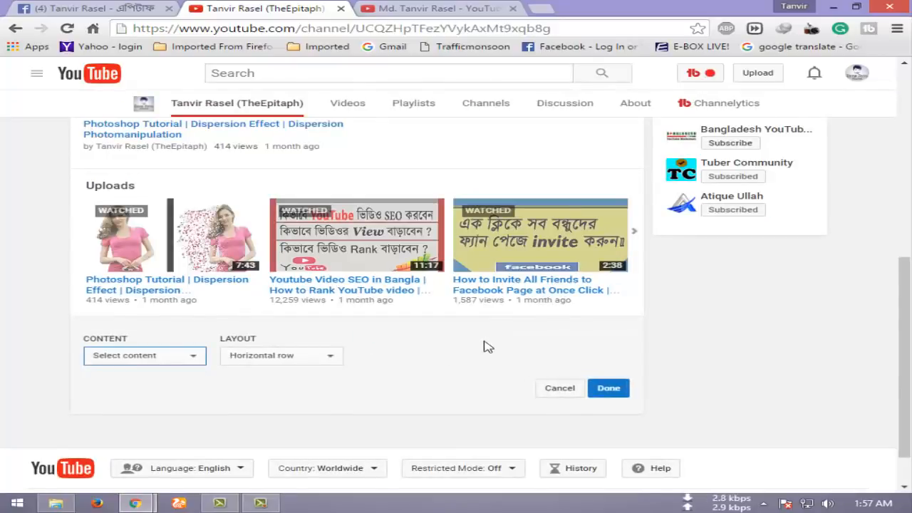
left_click(127, 360)
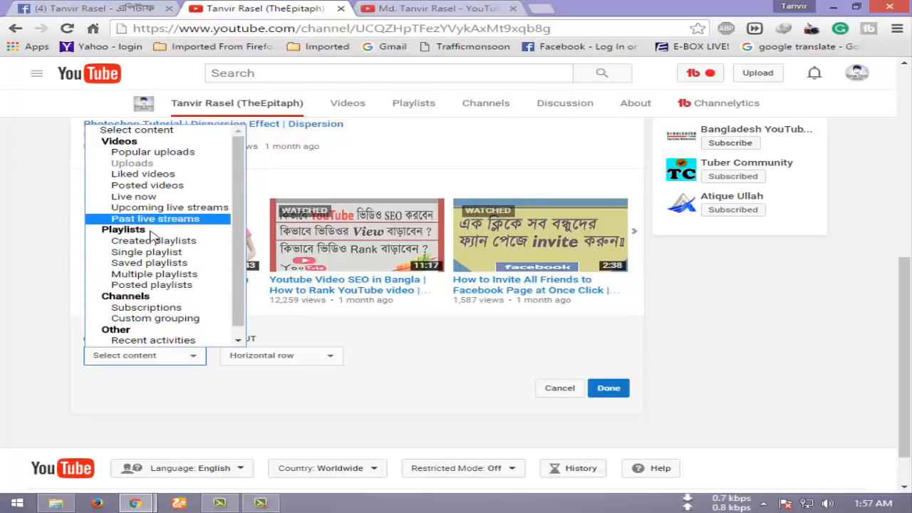
scroll(174, 225, "down", 1)
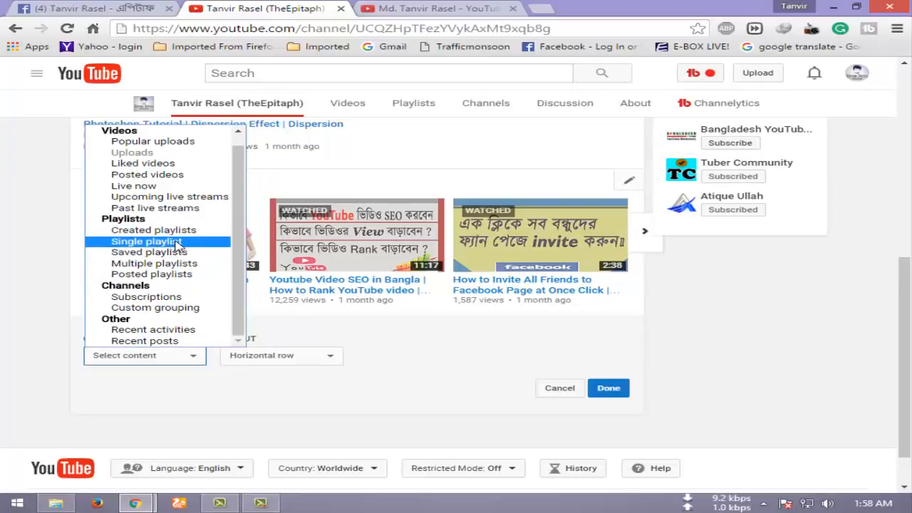
left_click(159, 245)
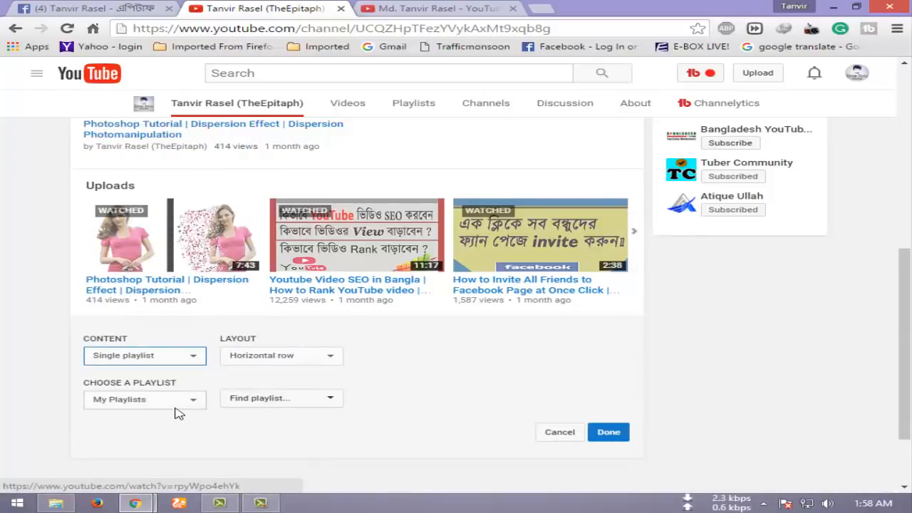
scroll(204, 396, "down", 2)
scroll(164, 350, "up", 1)
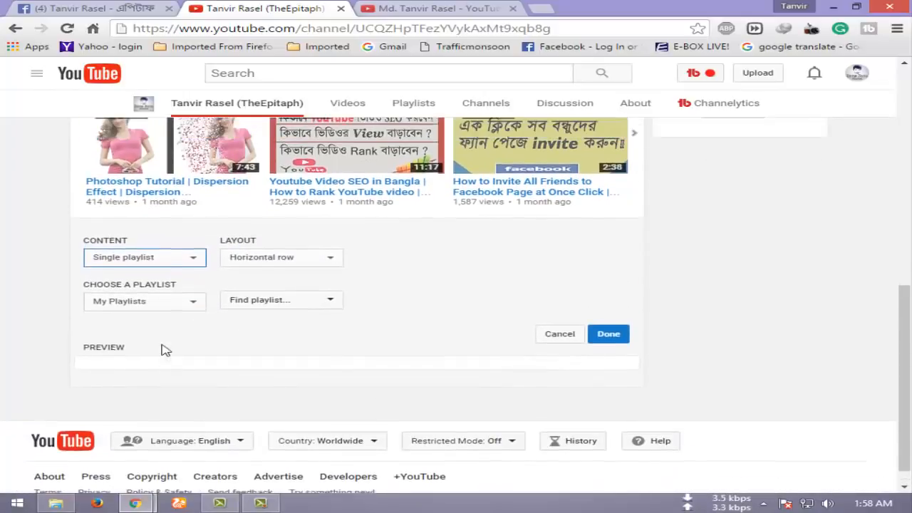
- Try Enter playlist URL as the playlist source for the new section and activate its URL field
left_click(161, 343)
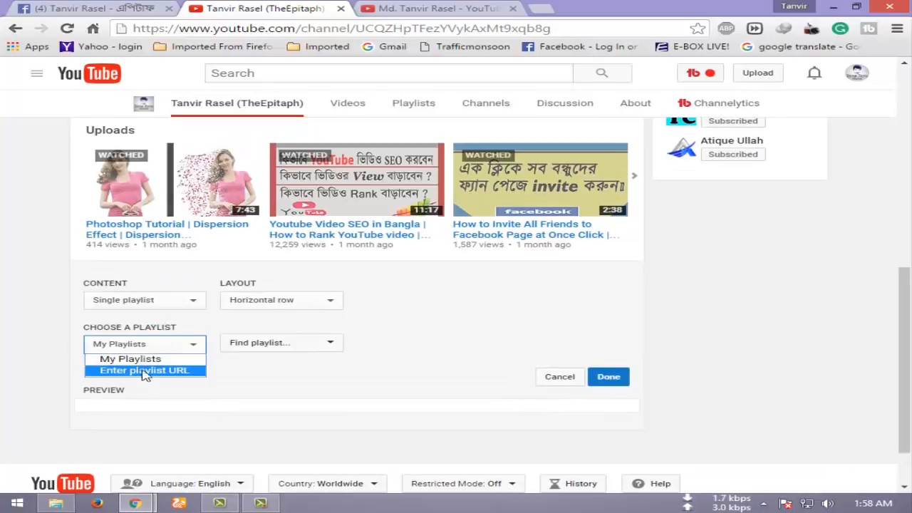
left_click(135, 367)
left_click(154, 345)
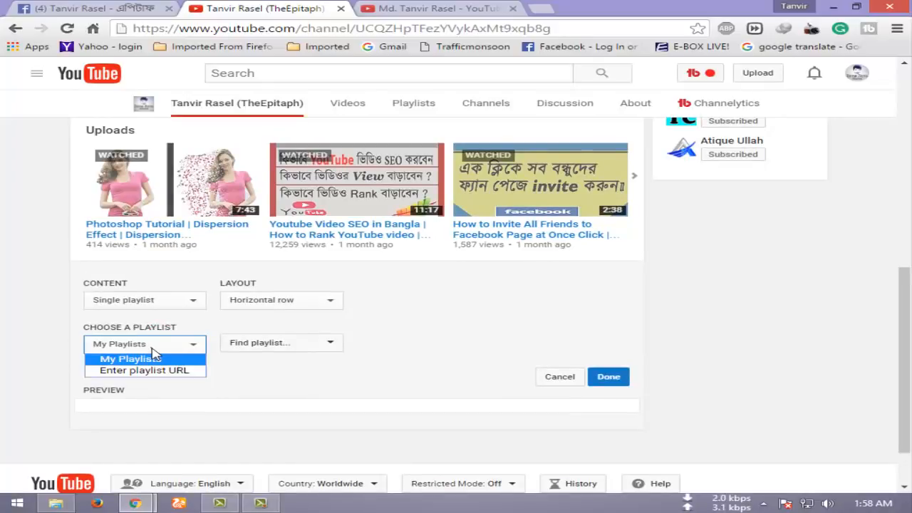
left_click(123, 371)
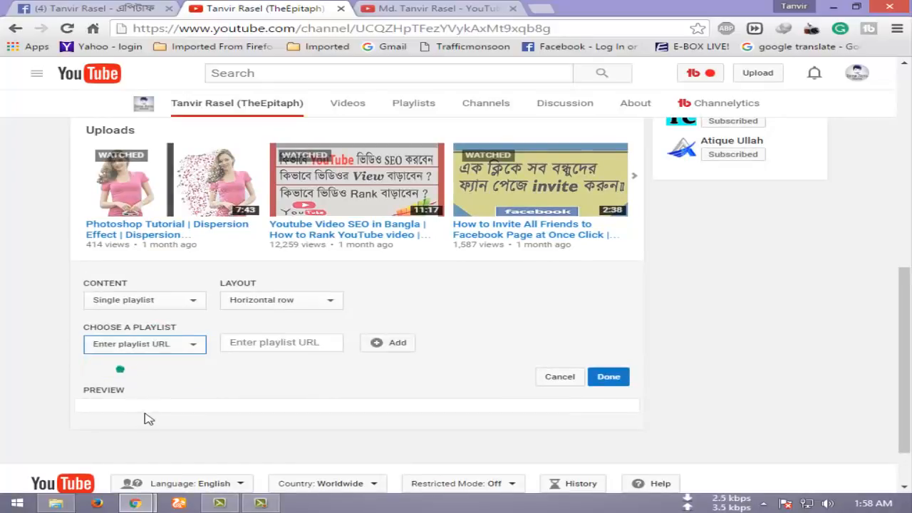
left_click(290, 344)
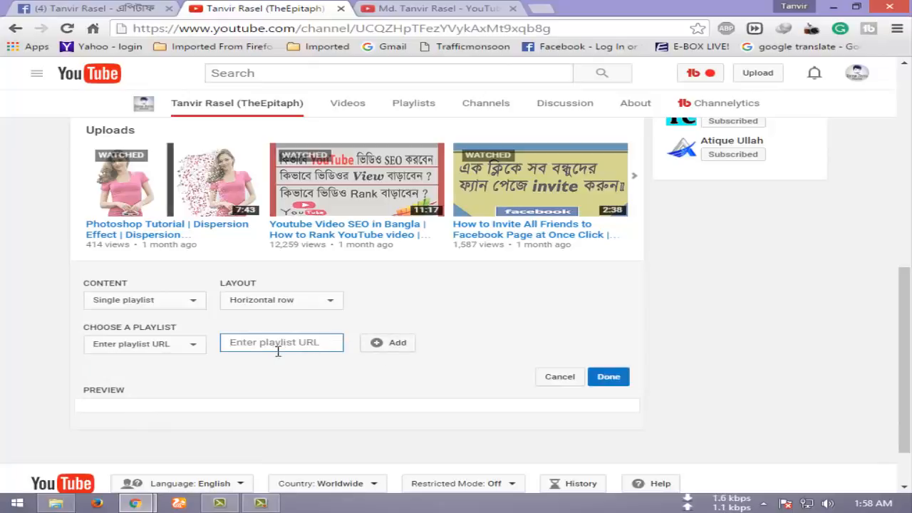
- Choose Photoshop Bangla Tutorial 2016 Update Basic to Advance from My Playlists for the single-playlist section and save it
left_click(100, 345)
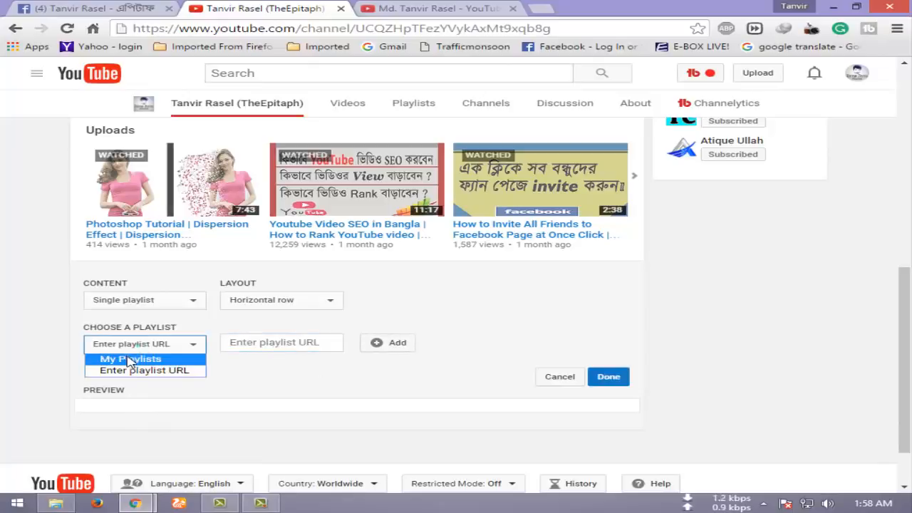
left_click(122, 359)
left_click(254, 345)
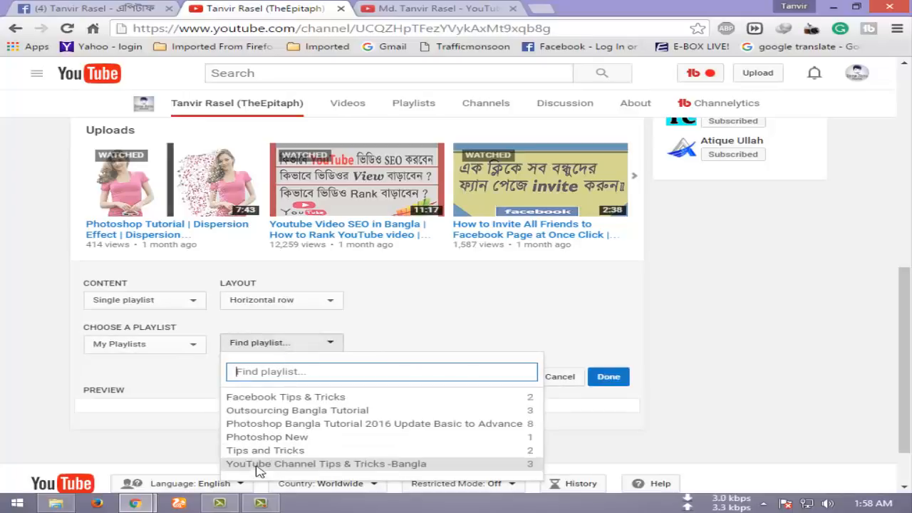
left_click(234, 425)
scroll(169, 385, "down", 3)
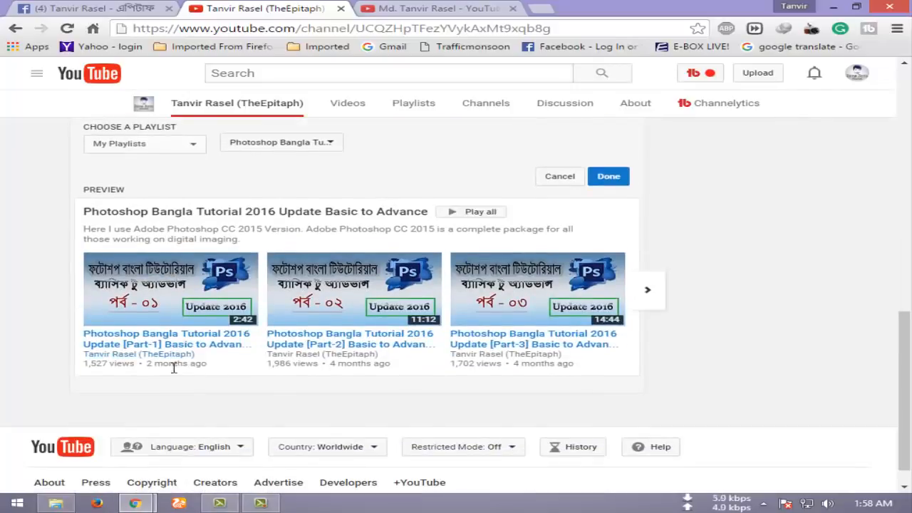
left_click(608, 176)
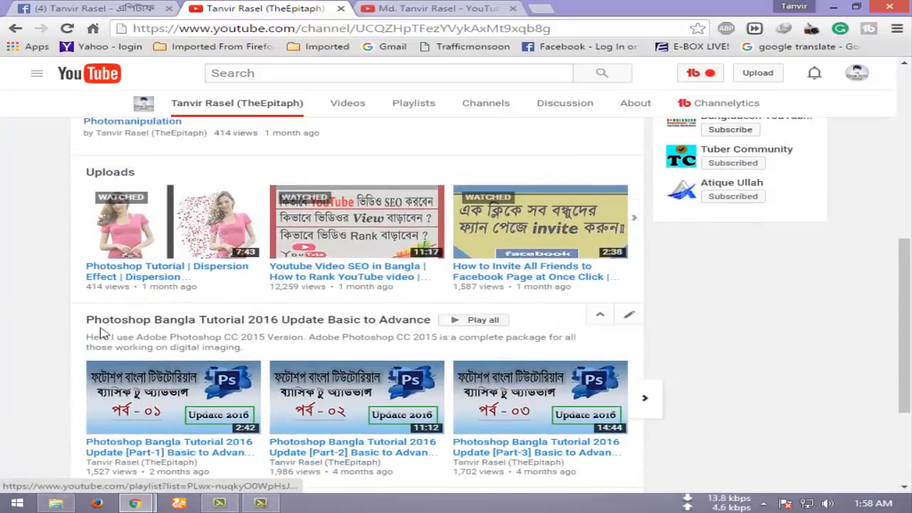
- Add a section below the Photoshop playlist with Created playlists as its content, browse its preview and save it
scroll(356, 285, "down", 3)
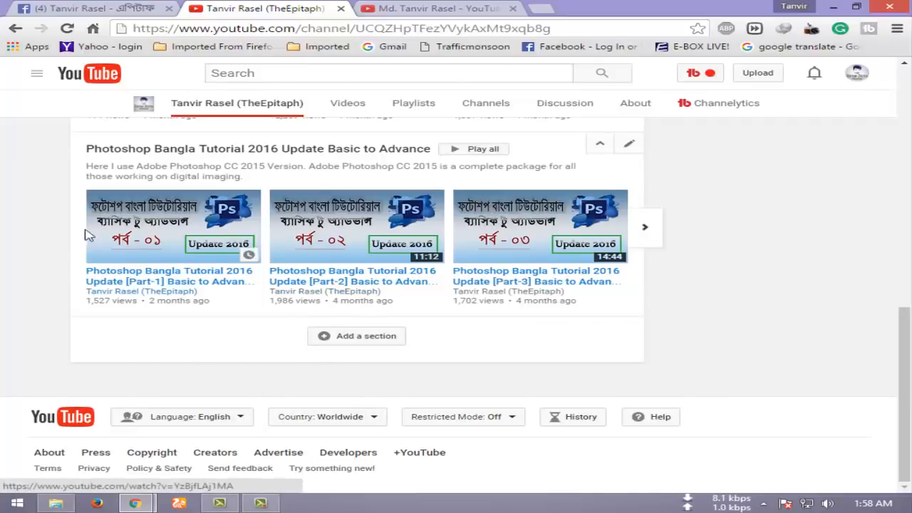
left_click(363, 336)
left_click(146, 277)
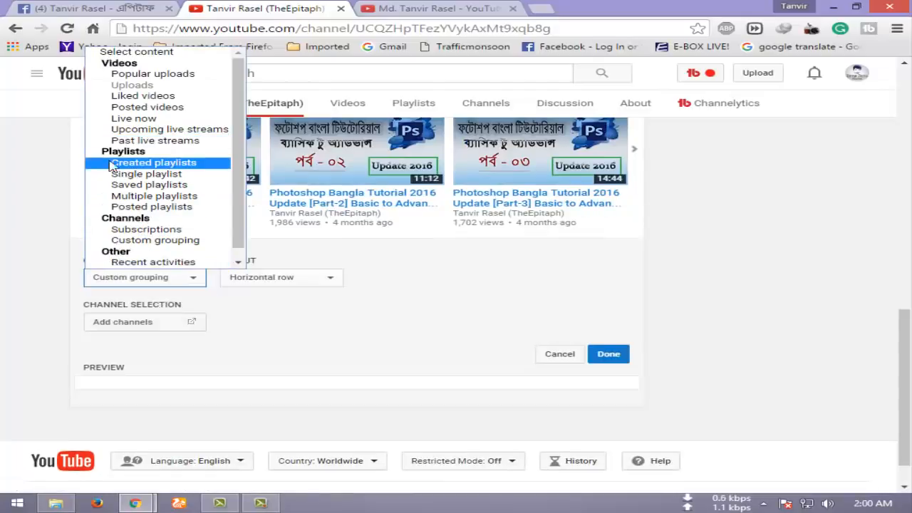
left_click(161, 166)
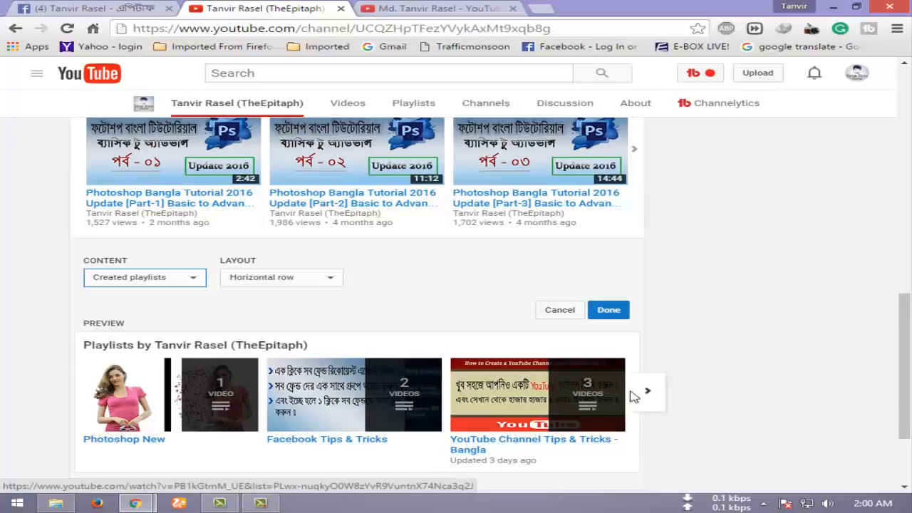
left_click(662, 394)
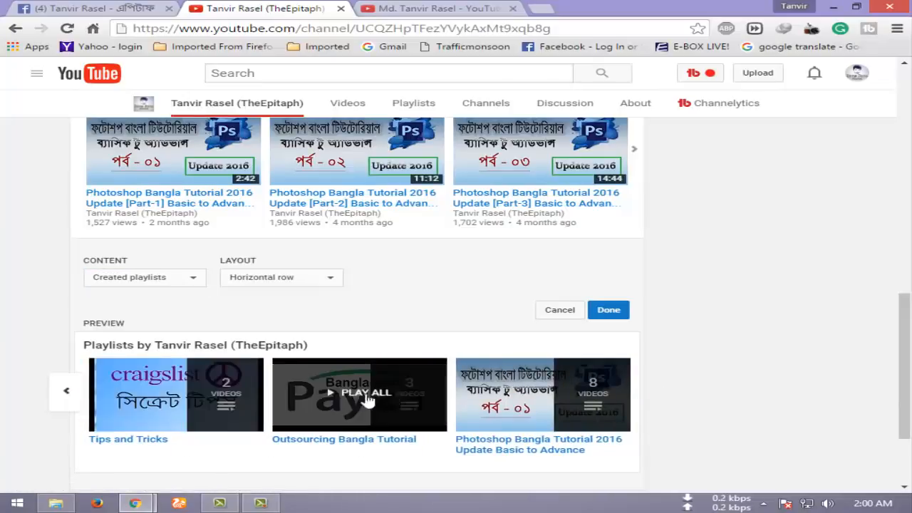
left_click(608, 309)
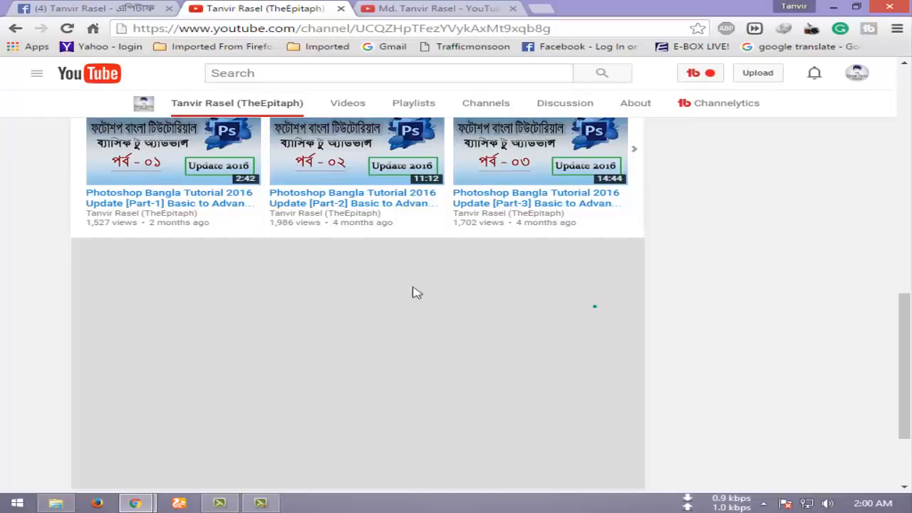
- Add another section below the created playlists with Popular uploads as its content and review its preview
scroll(303, 307, "down", 1)
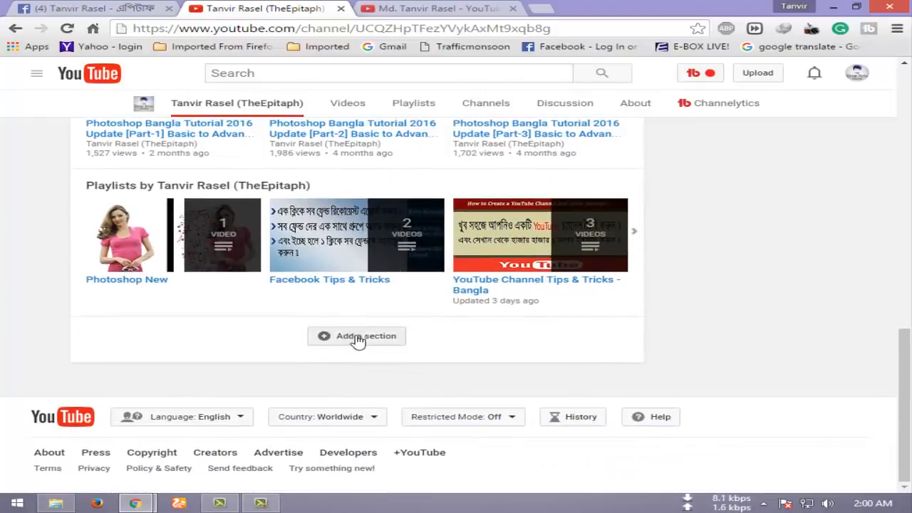
left_click(359, 335)
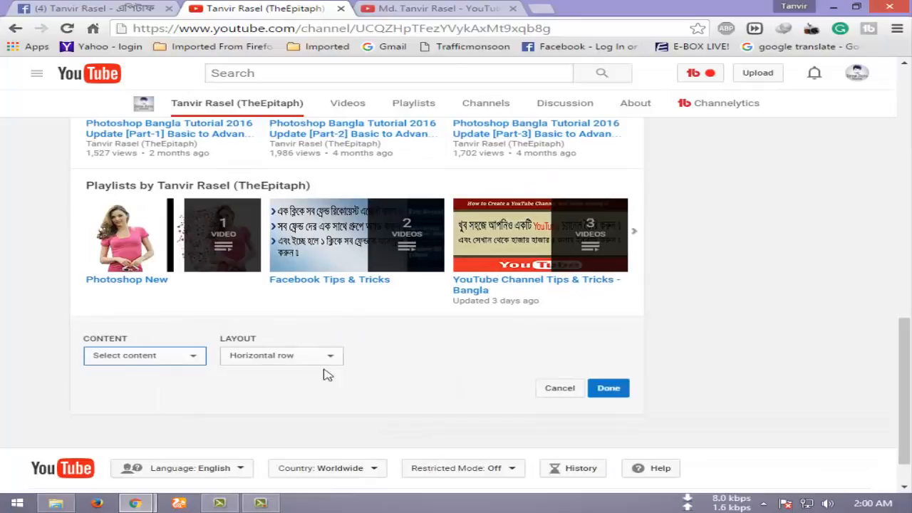
left_click(120, 362)
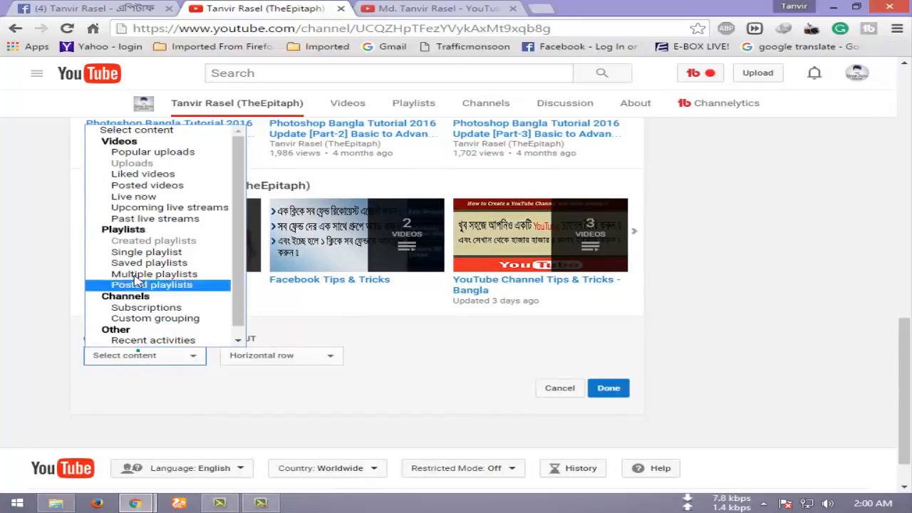
left_click(157, 154)
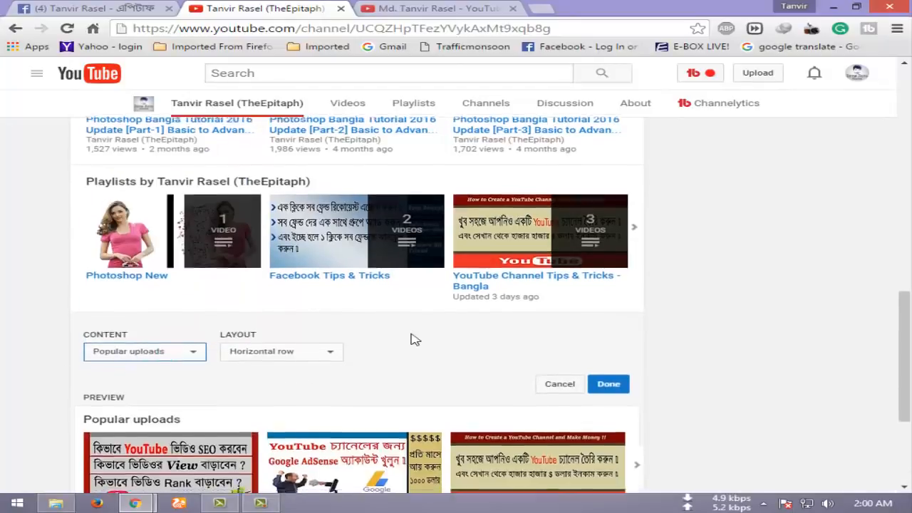
scroll(285, 286, "down", 2)
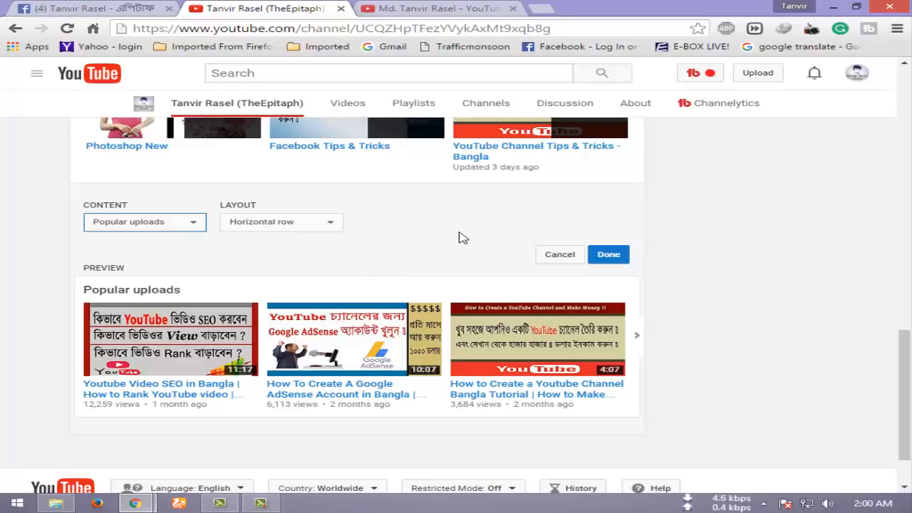
scroll(333, 273, "up", 4)
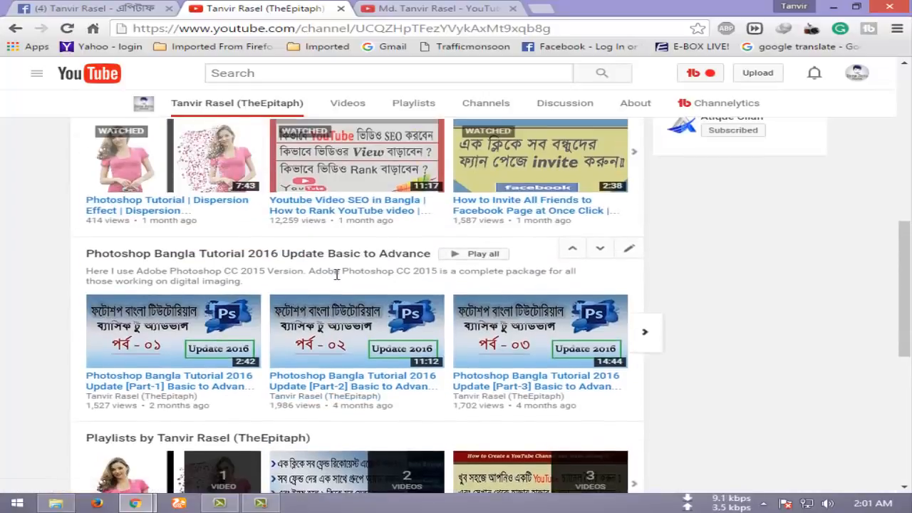
scroll(337, 274, "down", 2)
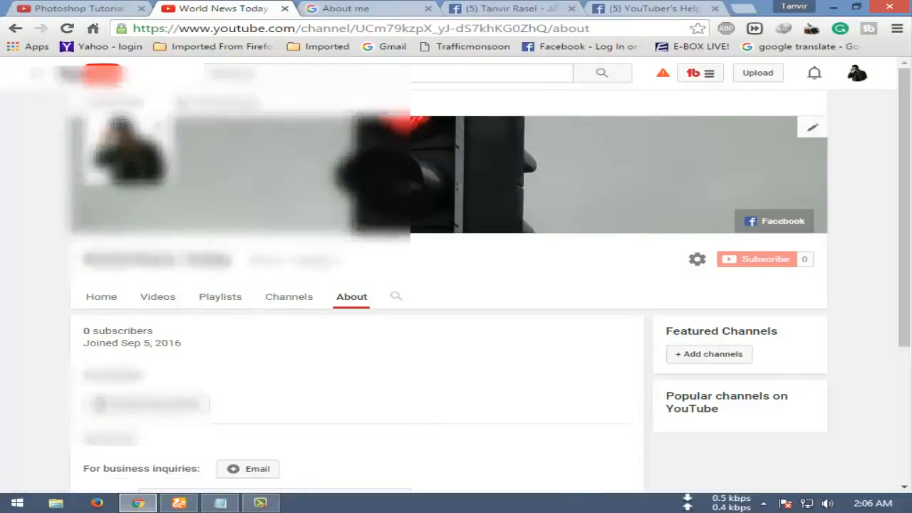
- Open the Photoshop photo manipulation tutorial video, pause it and examine the branding watermark overlaid on it
left_click(78, 9)
left_click(215, 212)
left_click(134, 217)
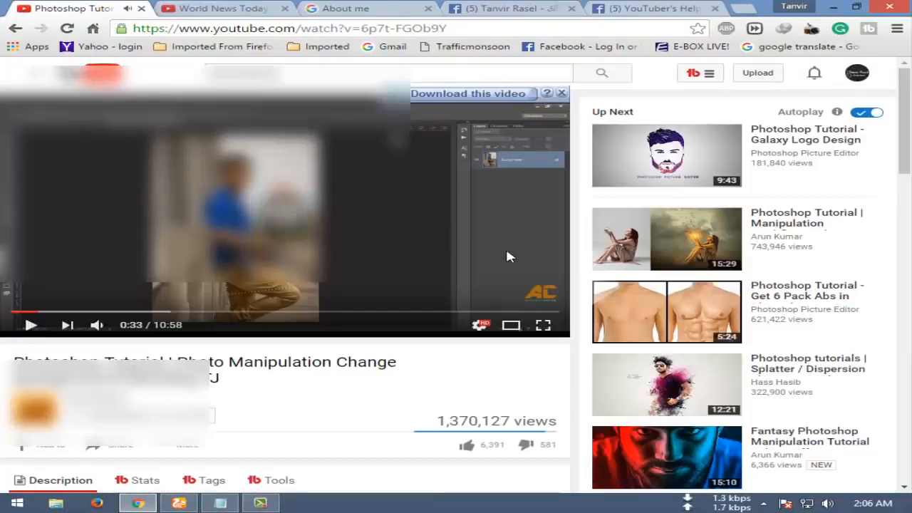
mouse_move(541, 295)
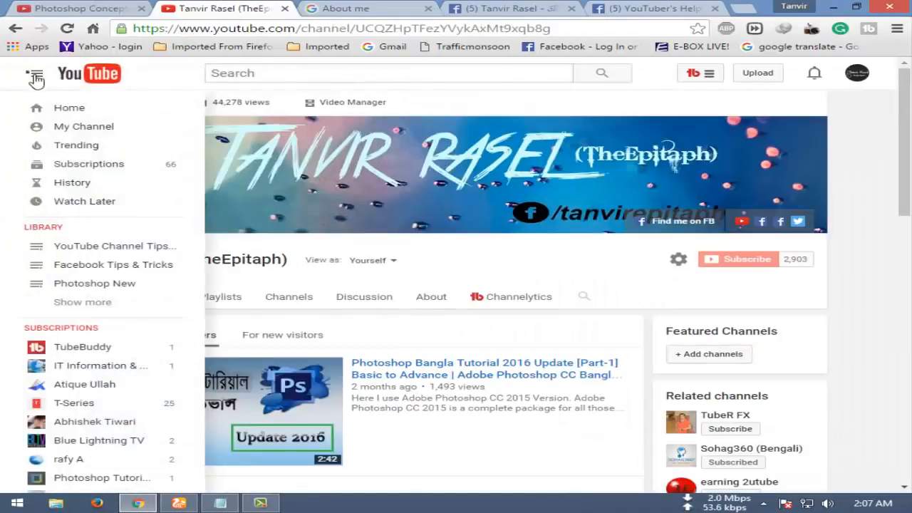
- Go from your own channel to its Video Manager and open the channel's Branding settings
left_click(58, 125)
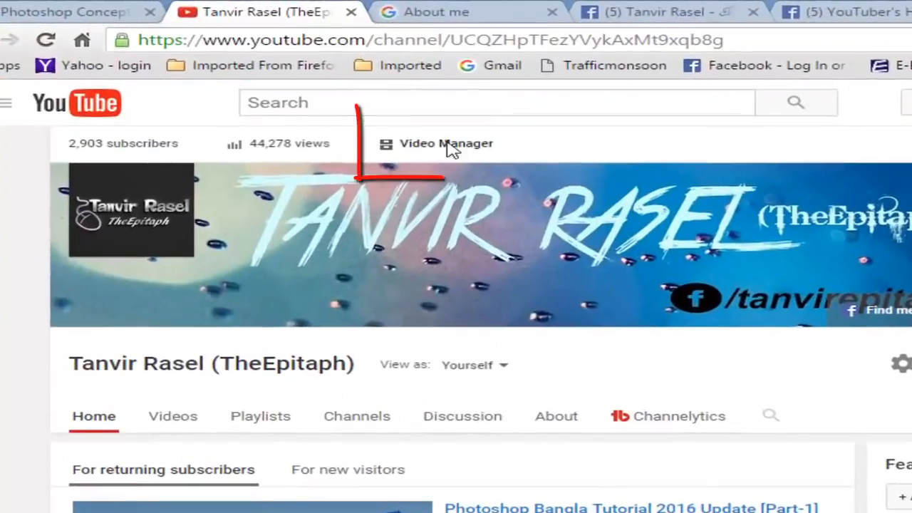
left_click(382, 116)
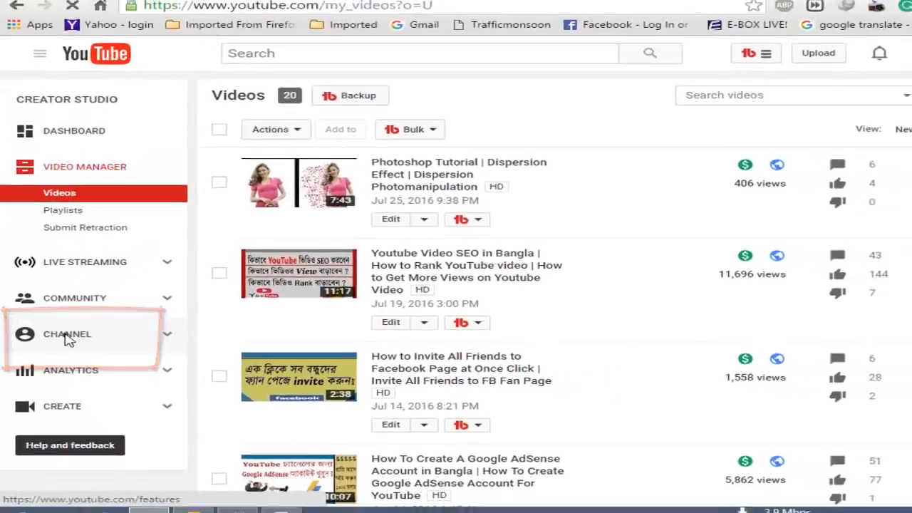
left_click(114, 340)
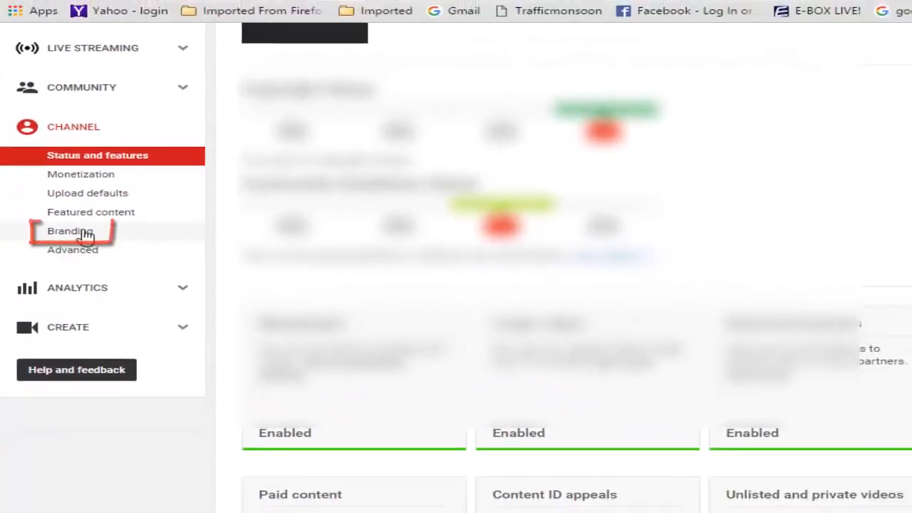
left_click(87, 228)
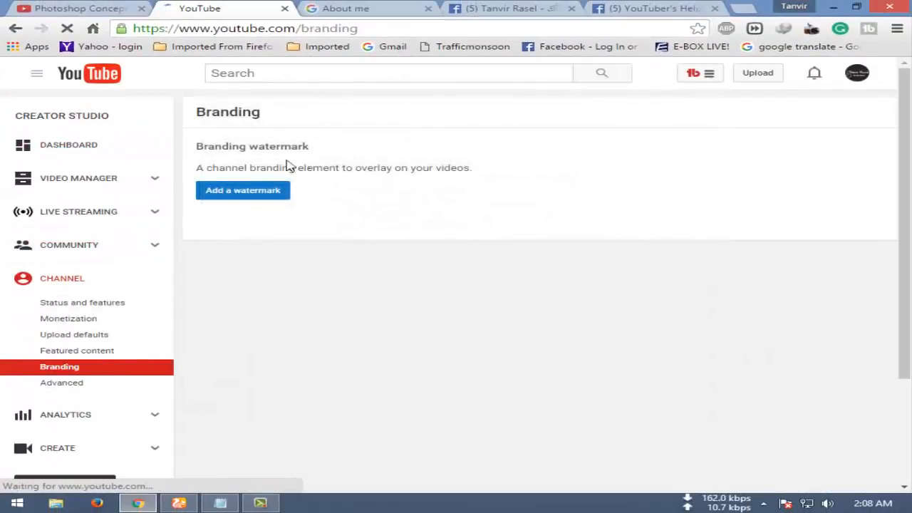
- Add a branding watermark to the channel using the file Untitled-1.png and save it
left_click(267, 198)
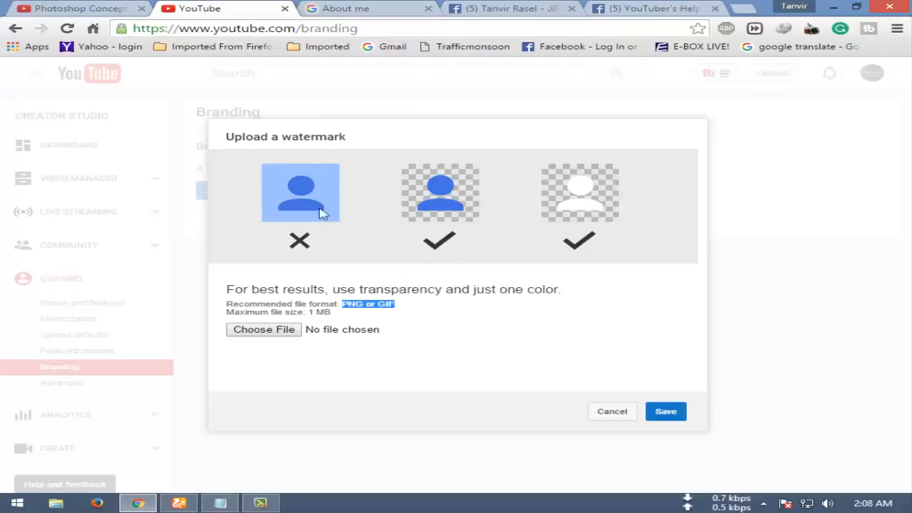
left_click(264, 330)
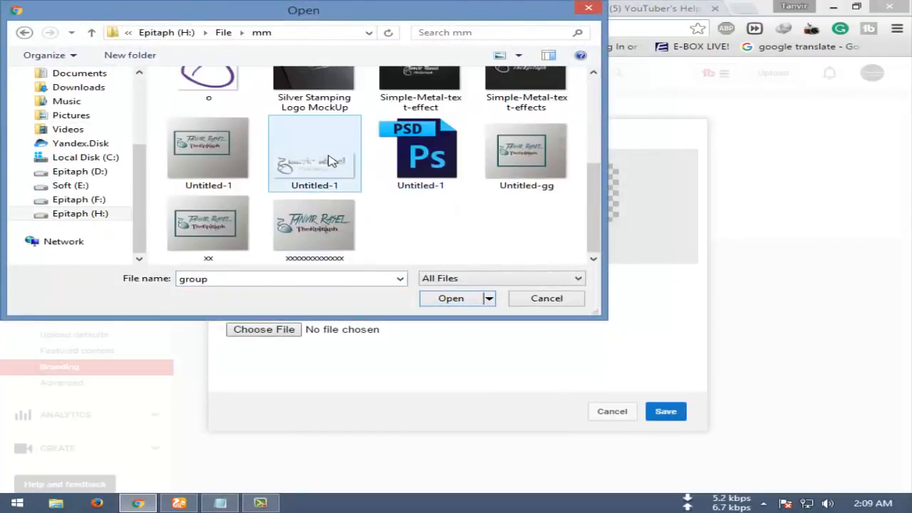
double_click(311, 171)
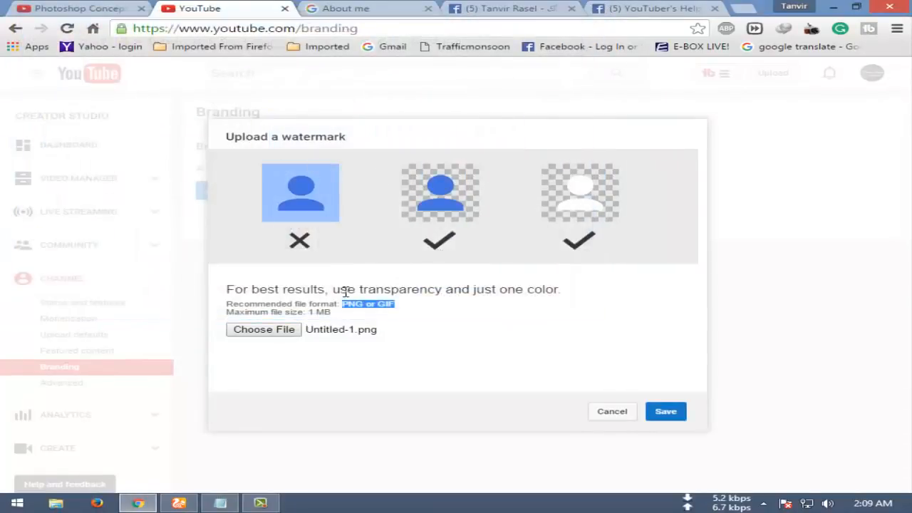
left_click(672, 413)
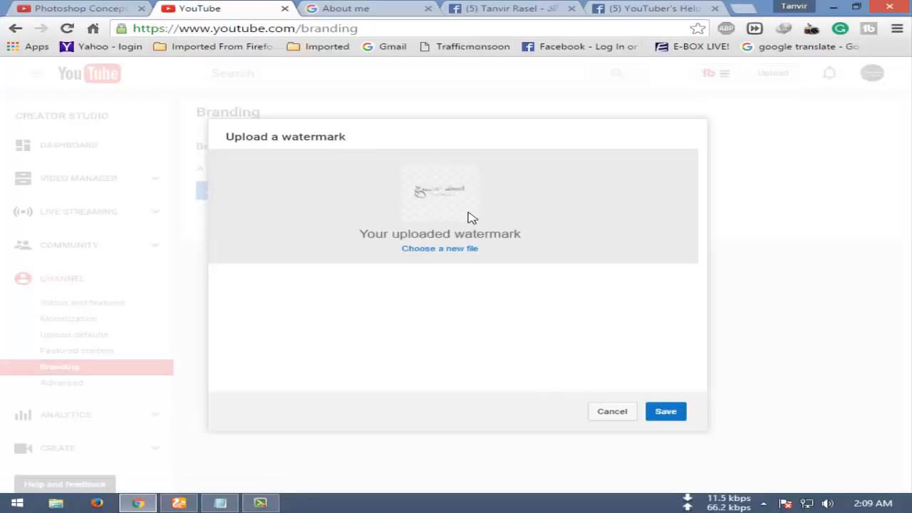
left_click(678, 419)
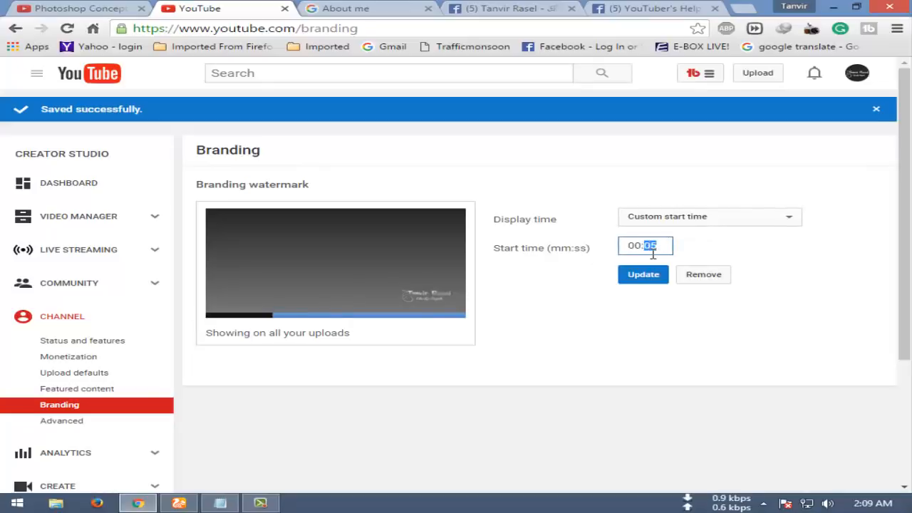
- Set the branding watermark's display time to Entire video and update the setting
left_click(729, 218)
left_click(675, 231)
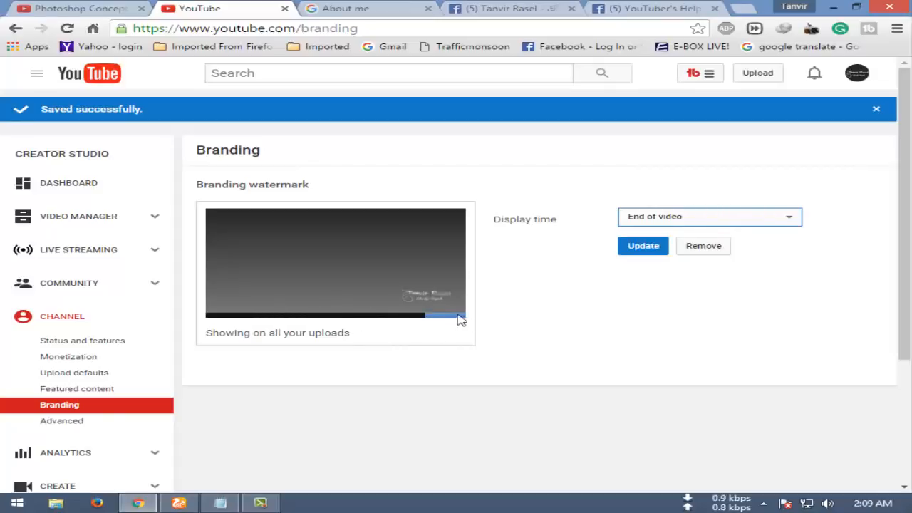
left_click(649, 222)
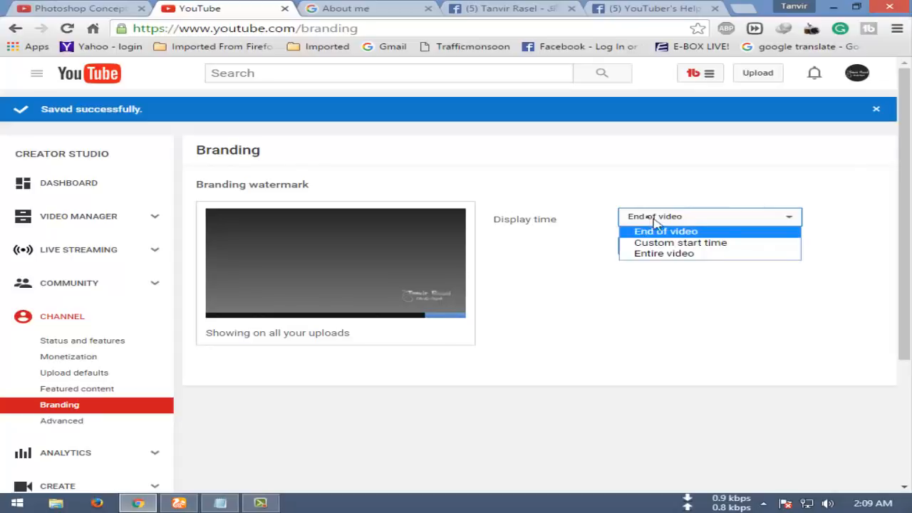
left_click(654, 255)
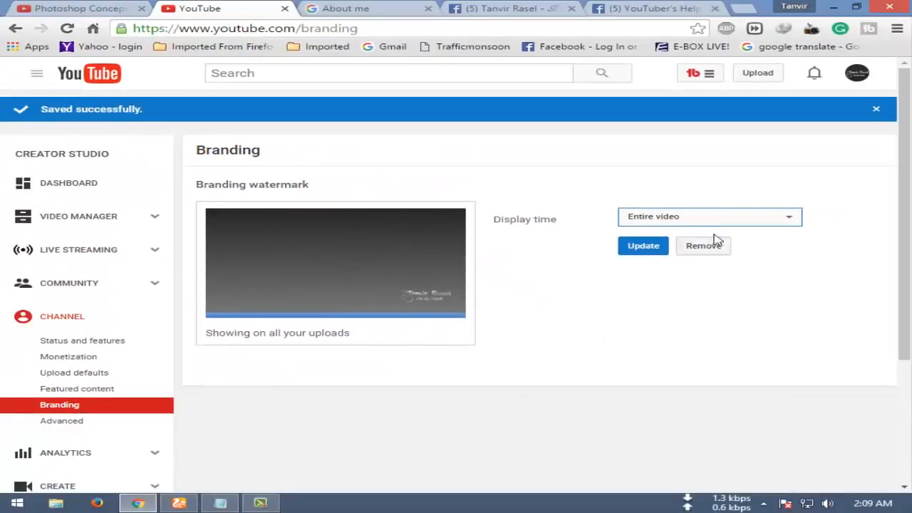
left_click(638, 252)
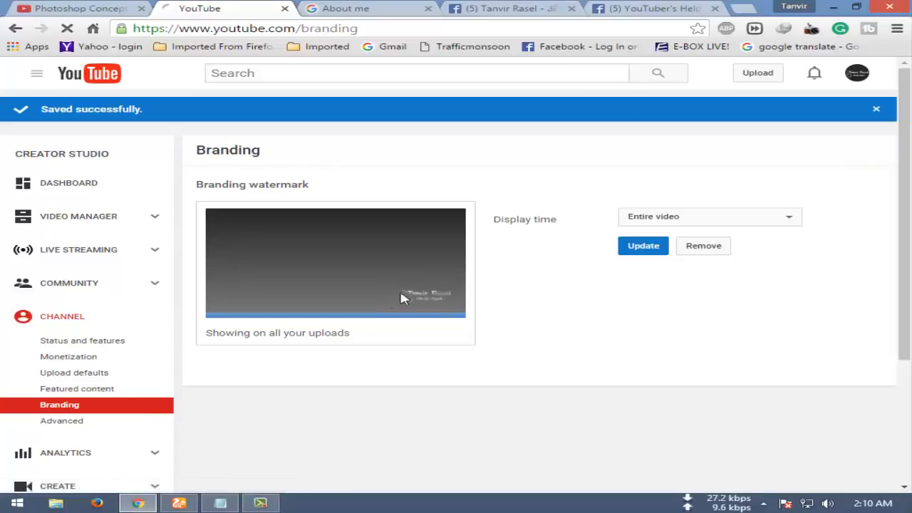
- Open the Youtube Video SEO in Bangla video from your channel and check the watermark on it
left_click(37, 73)
left_click(303, 289)
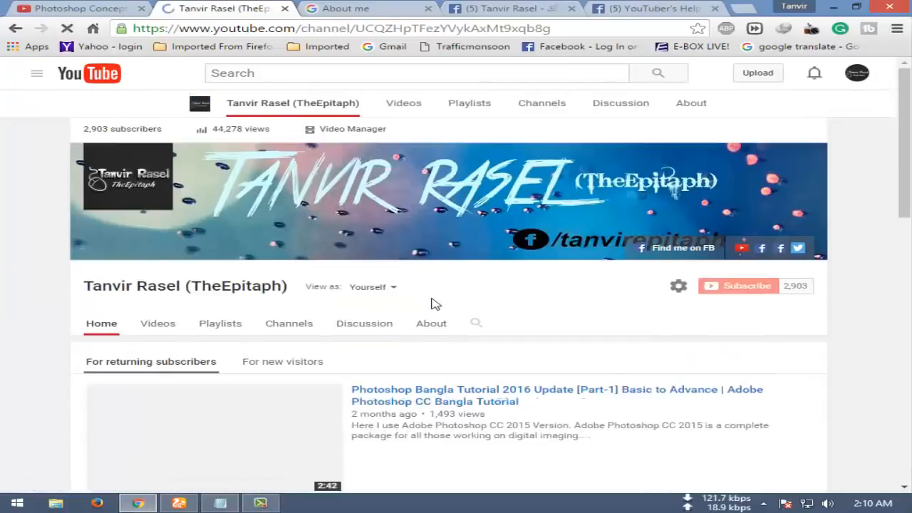
scroll(496, 342, "down", 5)
left_click(273, 253)
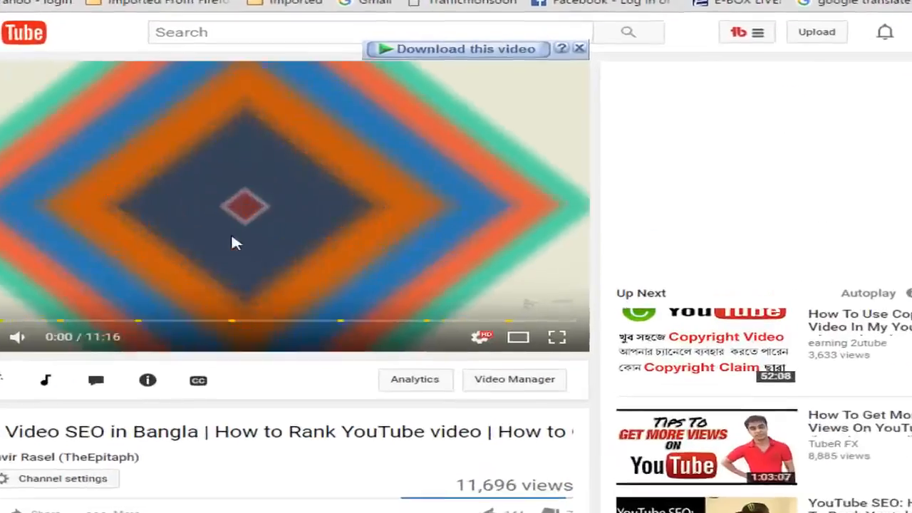
left_click(233, 239)
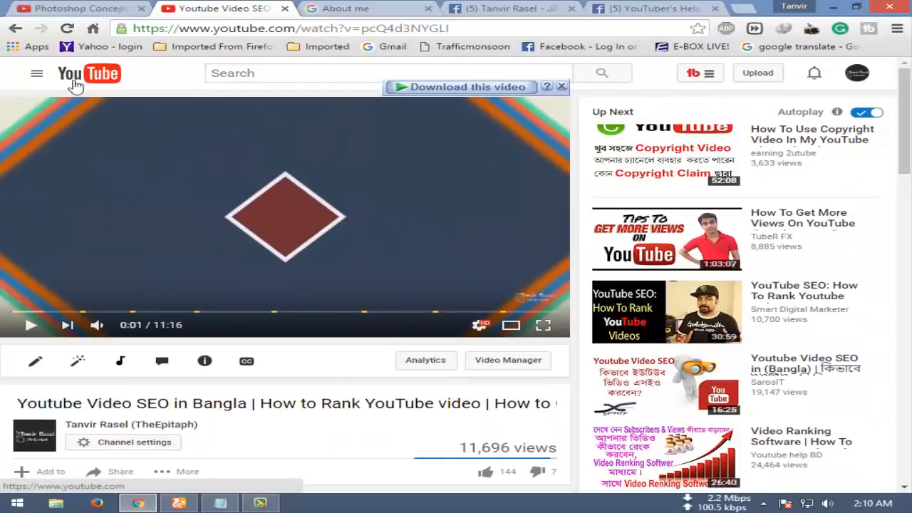
- Look over the home pages of other Photoshop tutorial channels and pause the featured video playing on one
left_click(37, 74)
left_click(60, 126)
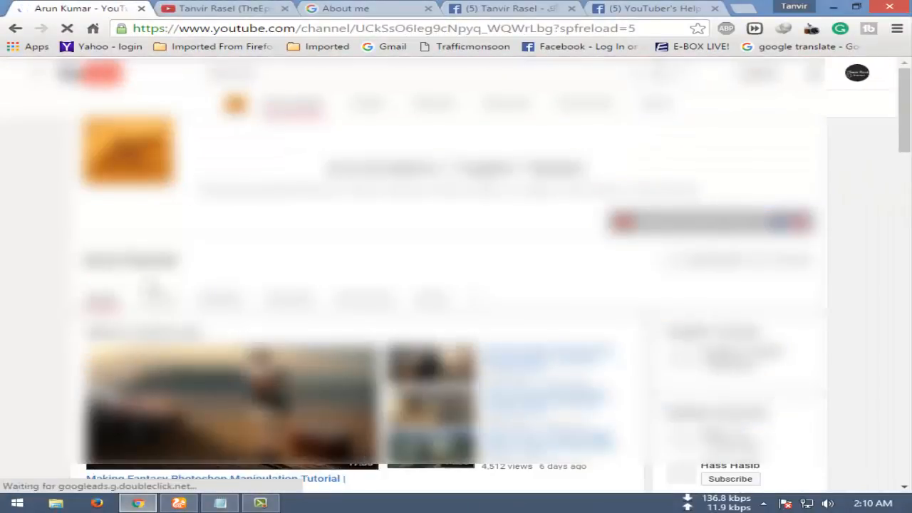
scroll(305, 273, "down", 3)
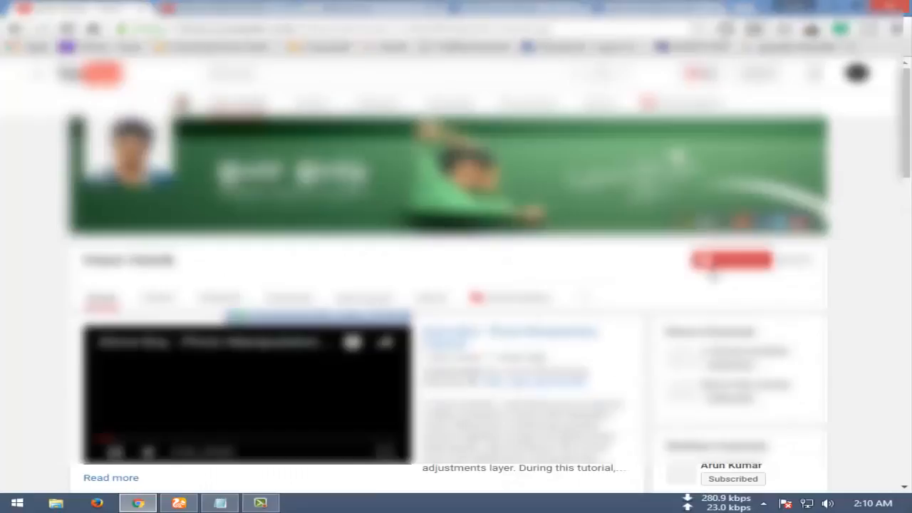
scroll(253, 392, "down", 1)
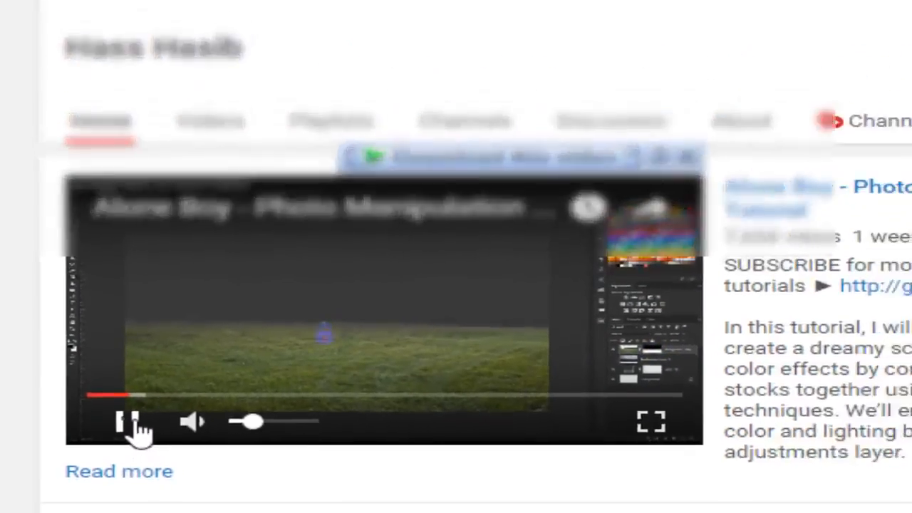
left_click(132, 419)
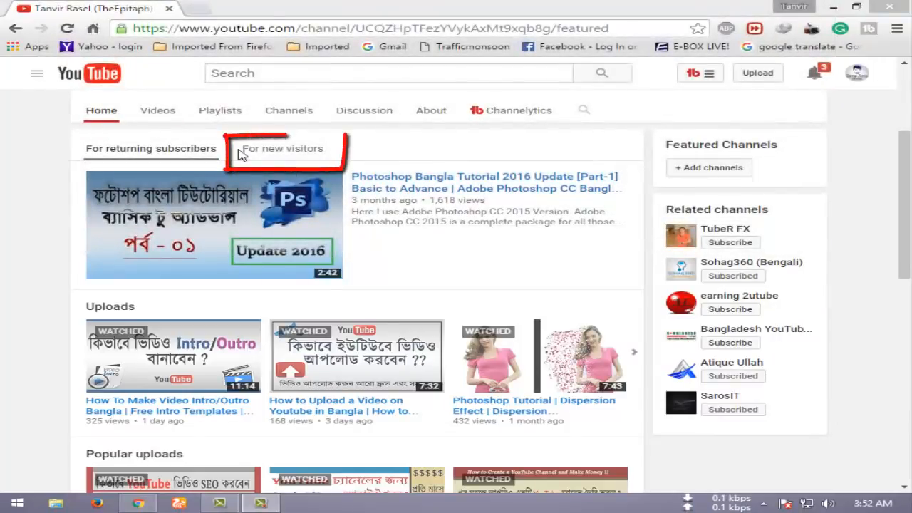
- Browse the uploads offered as channel trailer for new visitors and leave the selection without saving
left_click(298, 157)
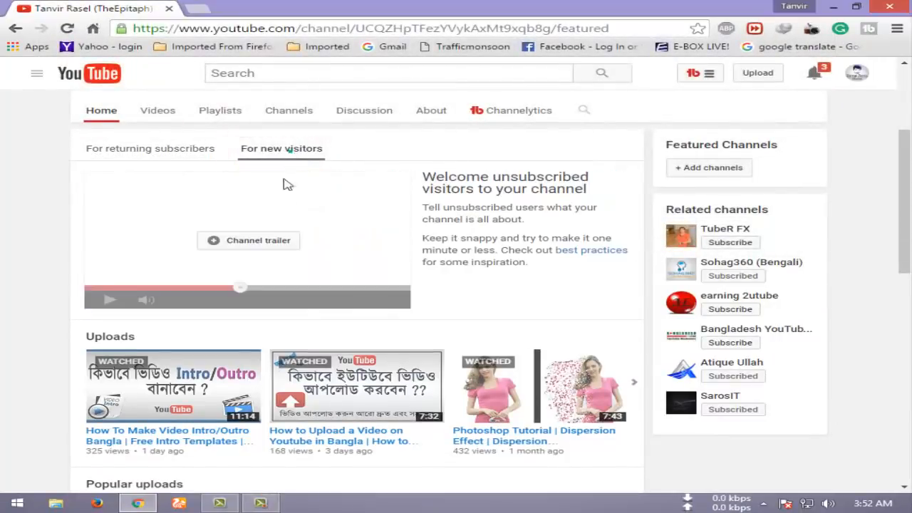
left_click(247, 243)
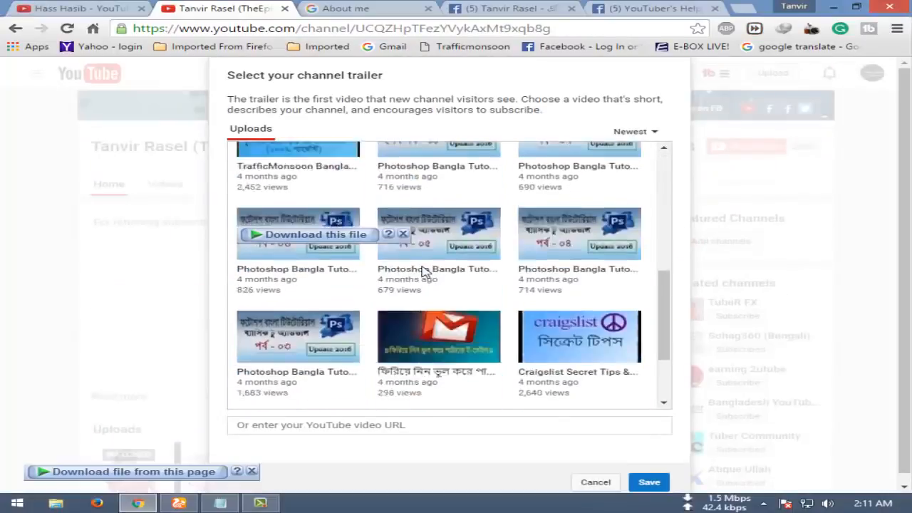
scroll(424, 271, "down", 2)
scroll(438, 269, "up", 4)
left_click(482, 239)
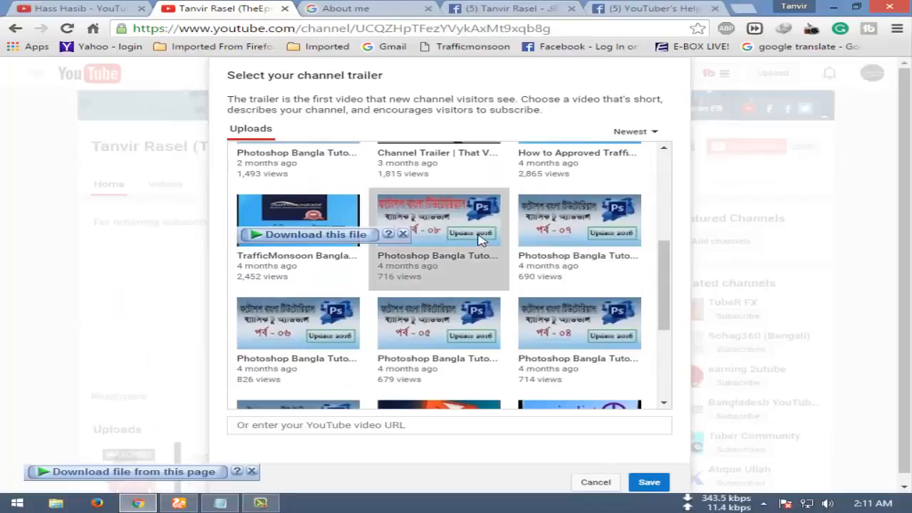
left_click(596, 483)
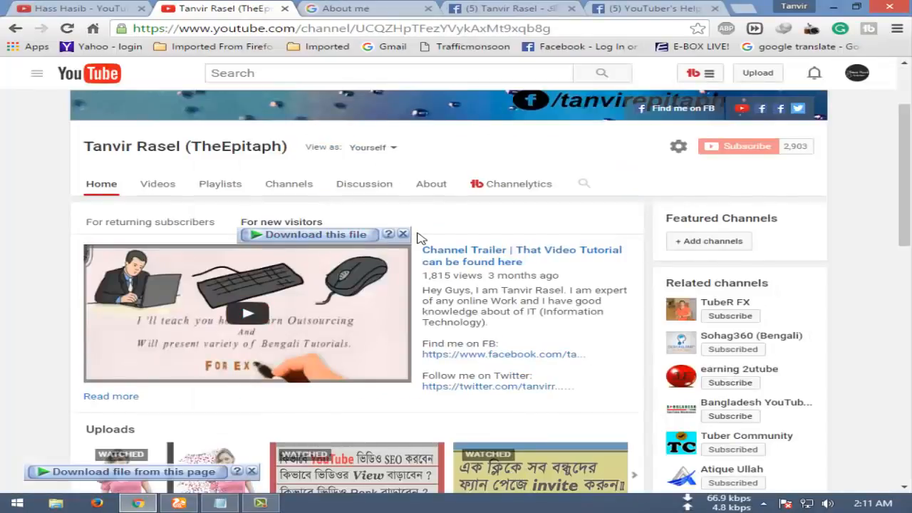
- Examine the Channel Trailer video and its description in your channel's section for new visitors
scroll(209, 321, "down", 1)
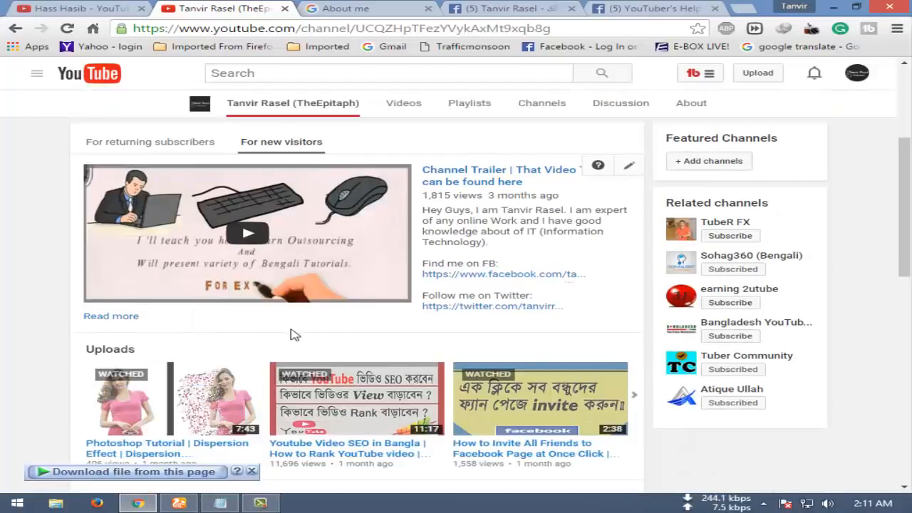
scroll(300, 325, "up", 1)
scroll(271, 330, "down", 1)
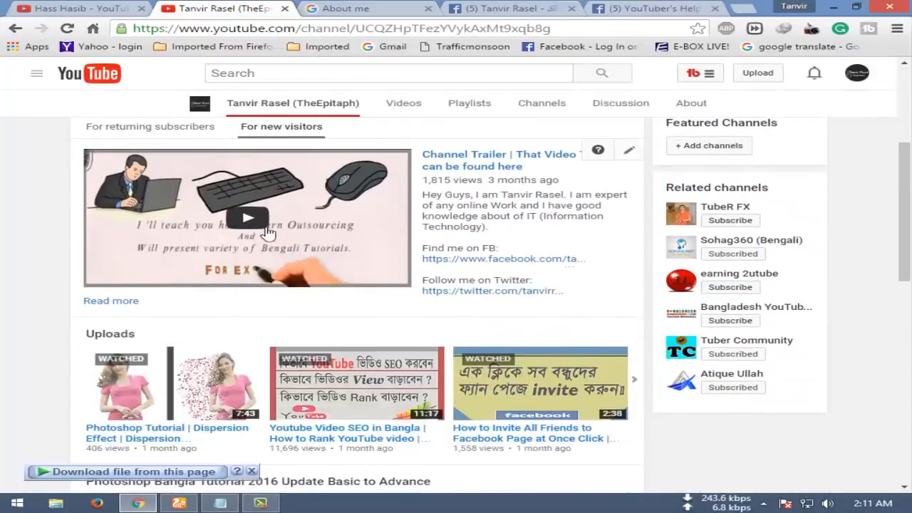
scroll(251, 271, "up", 1)
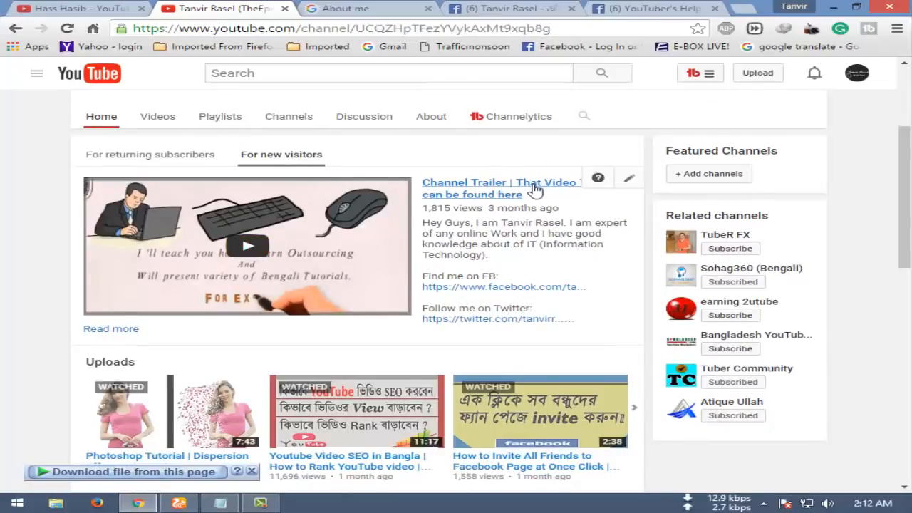
scroll(241, 209, "up", 2)
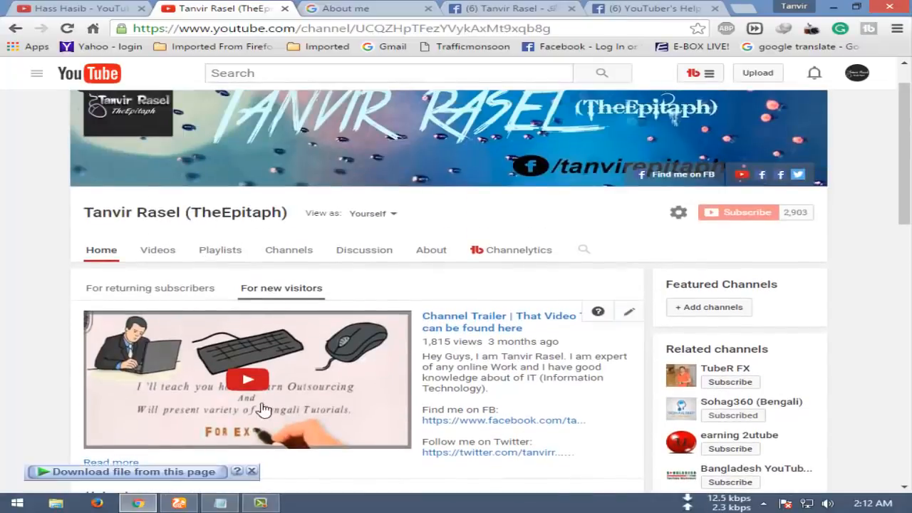
scroll(334, 305, "down", 1)
scroll(333, 305, "down", 1)
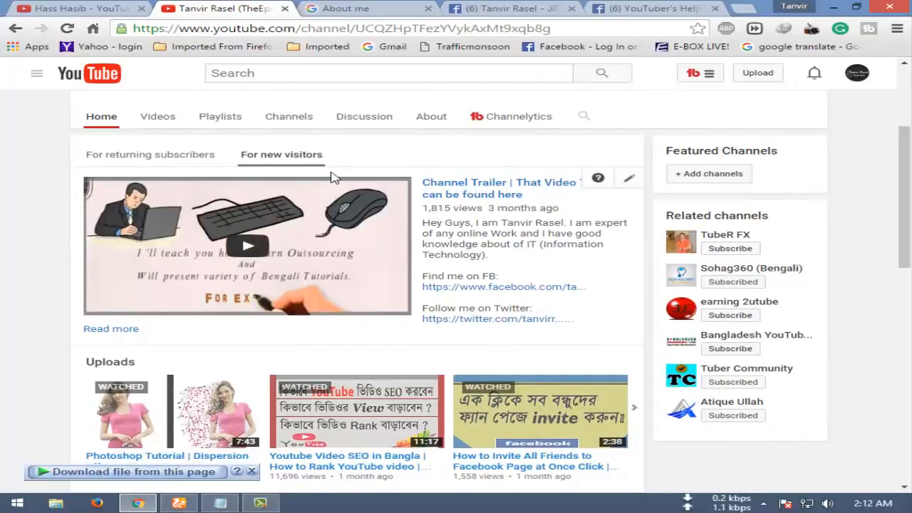
scroll(242, 243, "up", 3)
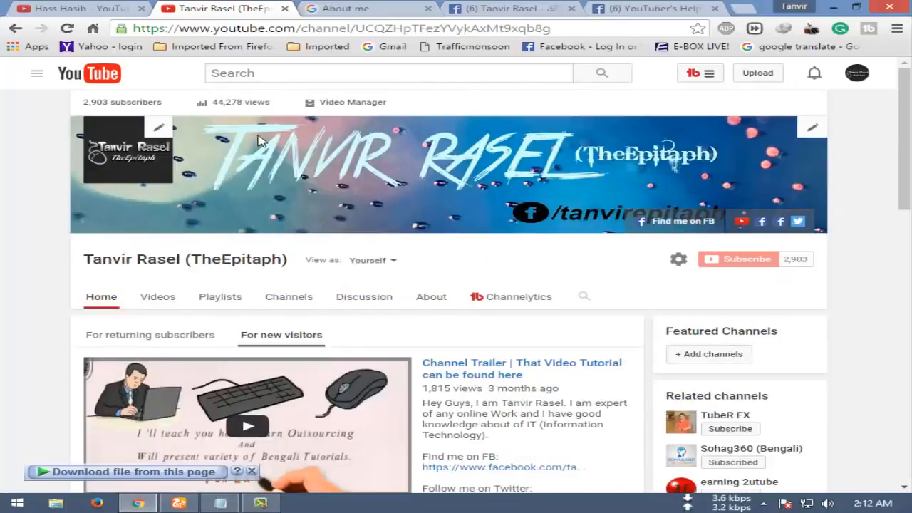
- Compare the other channel's featured video with your own trailer and show your home page for returning subscribers
left_click(100, 8)
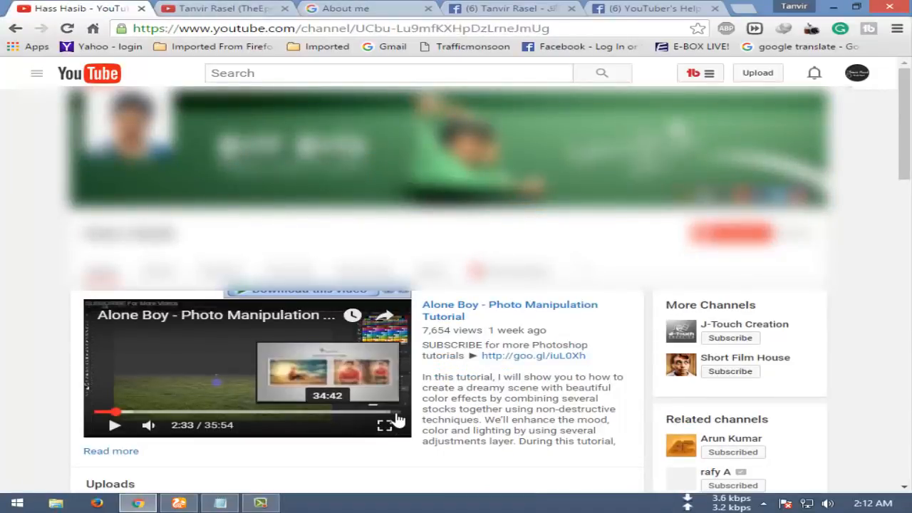
left_click(227, 9)
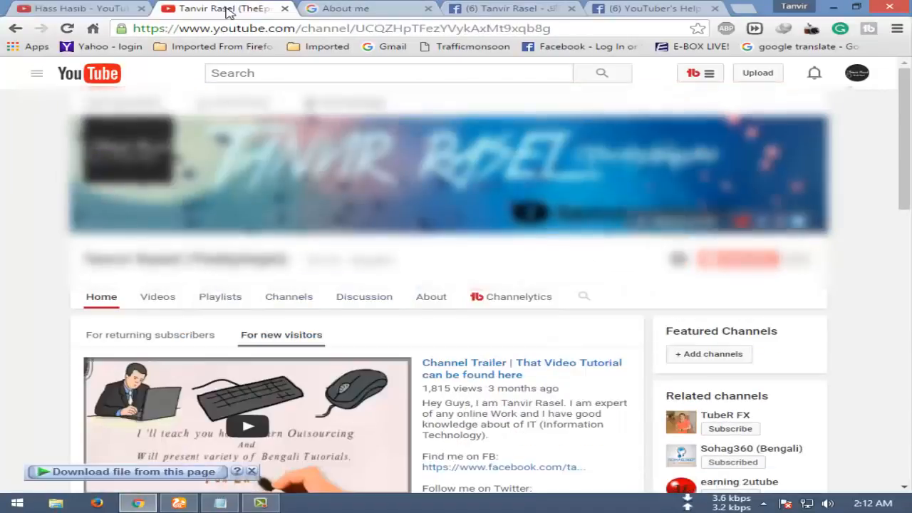
scroll(270, 434, "down", 2)
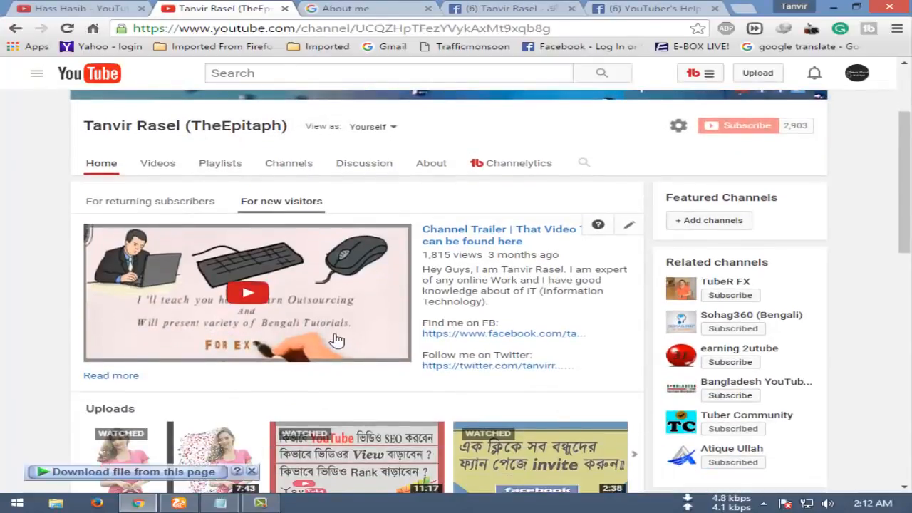
left_click(80, 205)
scroll(21, 107, "up", 2)
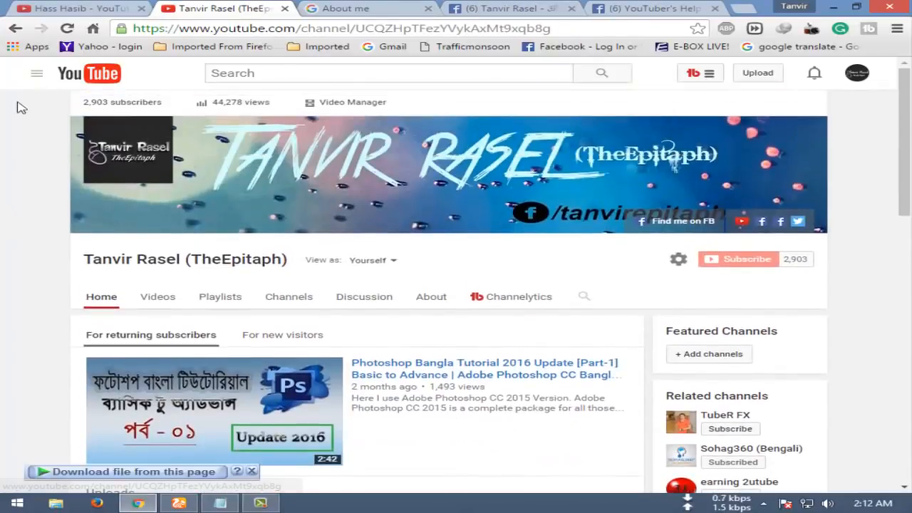
- Open the channel's Featured content settings in Creator Studio and remove the current featured video
left_click(37, 74)
left_click(37, 74)
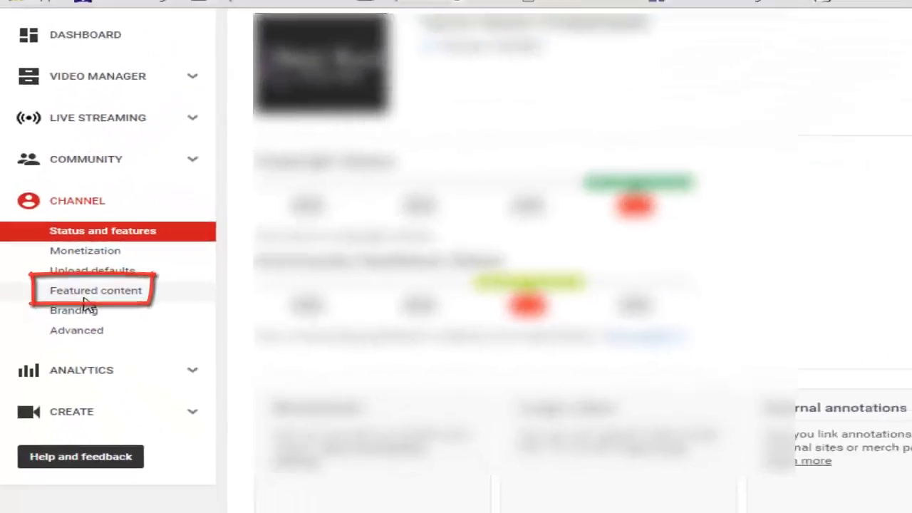
left_click(85, 297)
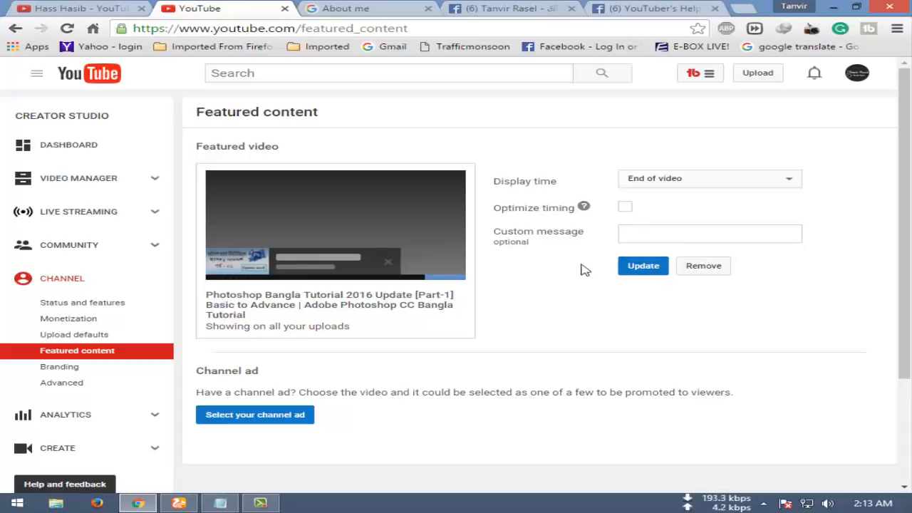
left_click(715, 270)
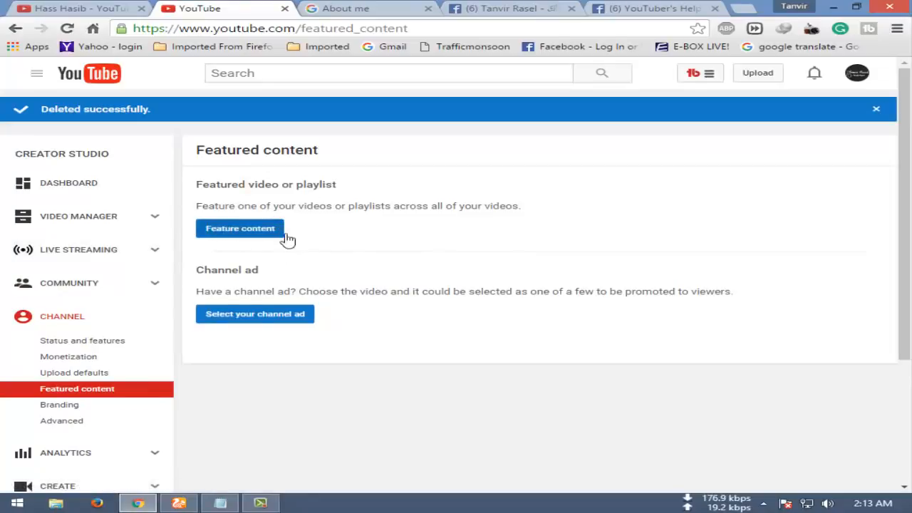
- Feature the upload Photoshop Bangla Tutorial 2016 Update [Part-1] across all of your videos and save it
left_click(257, 233)
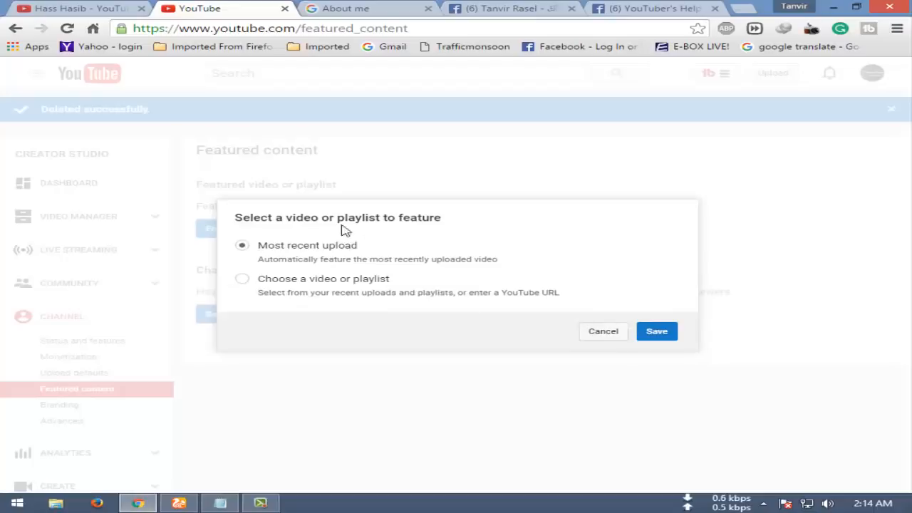
left_click(248, 285)
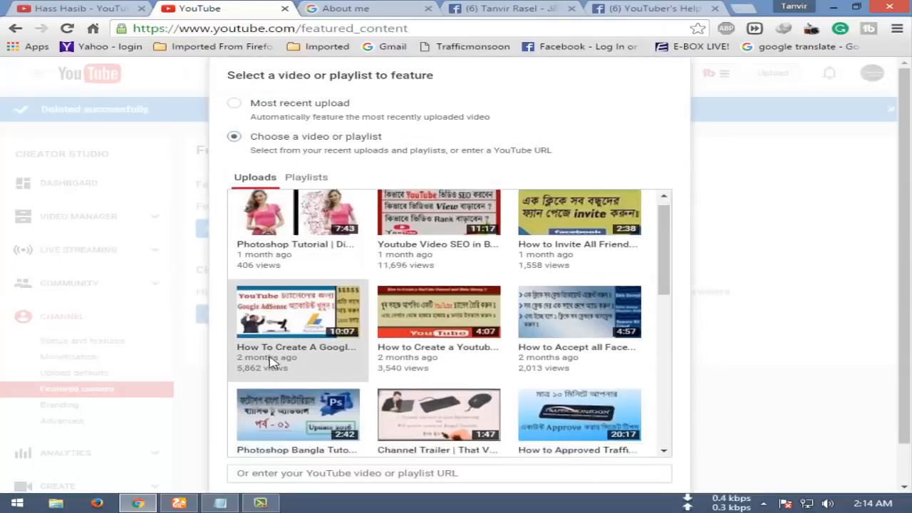
scroll(271, 363, "down", 2)
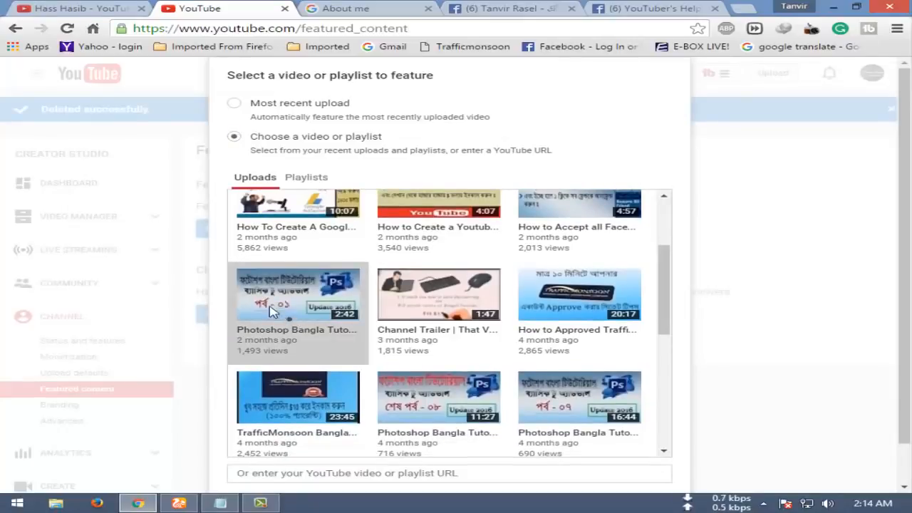
scroll(295, 291, "down", 5)
scroll(587, 427, "down", 2)
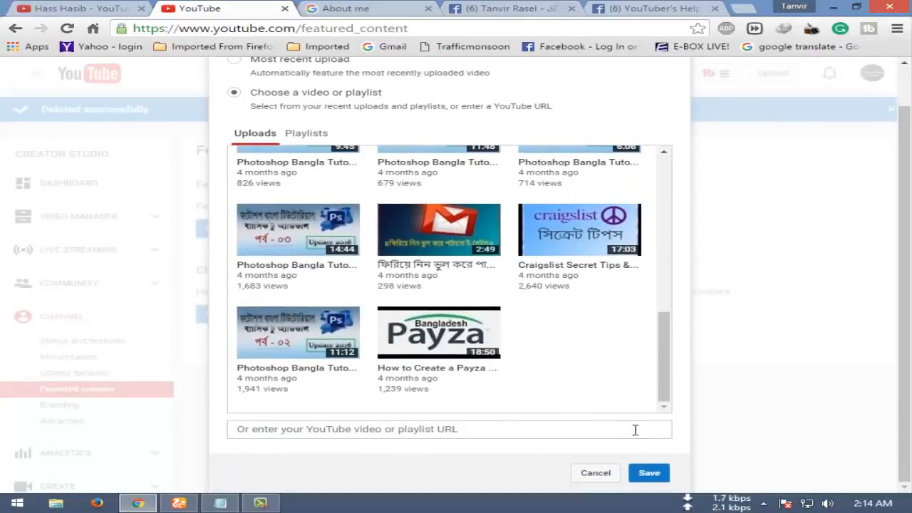
left_click(647, 476)
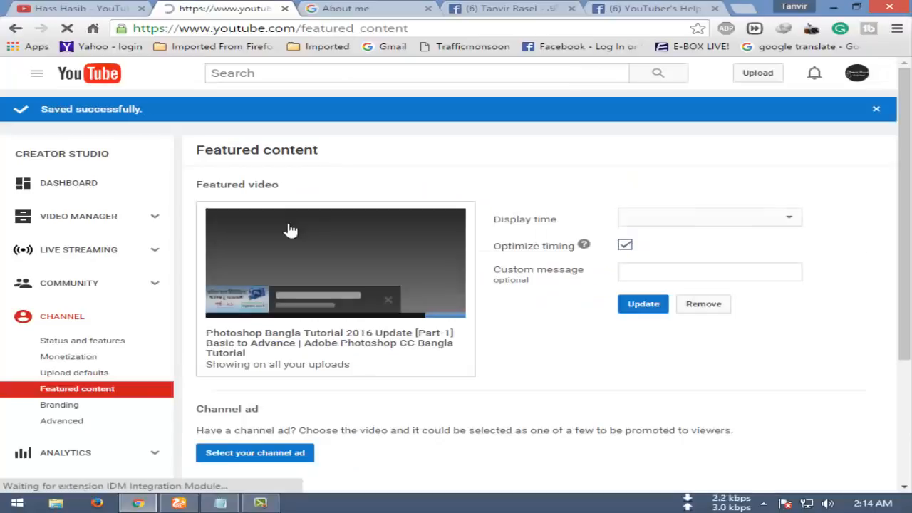
- Try Custom start time instead of End of video as the featured video's display time
left_click(677, 223)
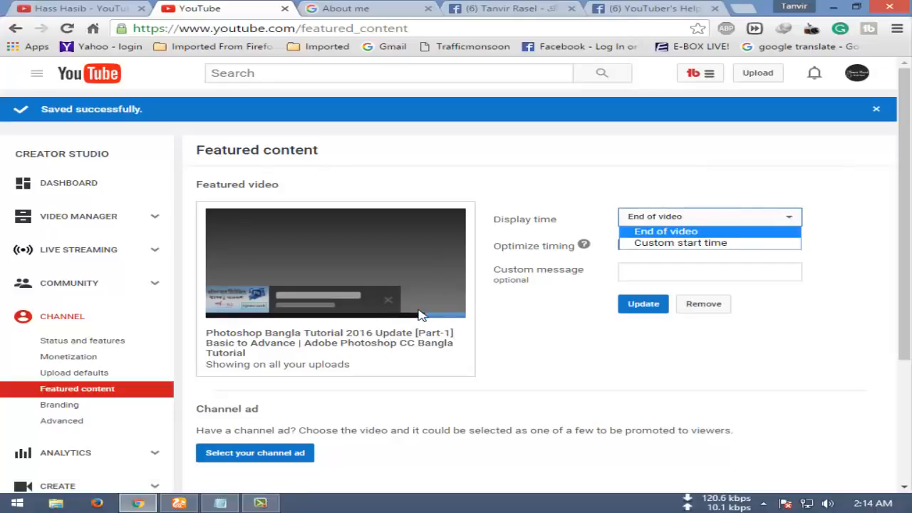
left_click(703, 233)
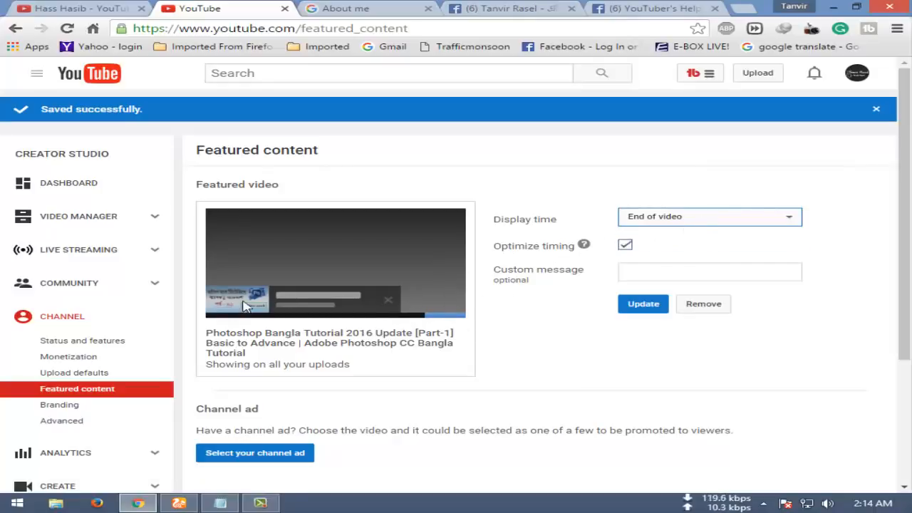
left_click(640, 217)
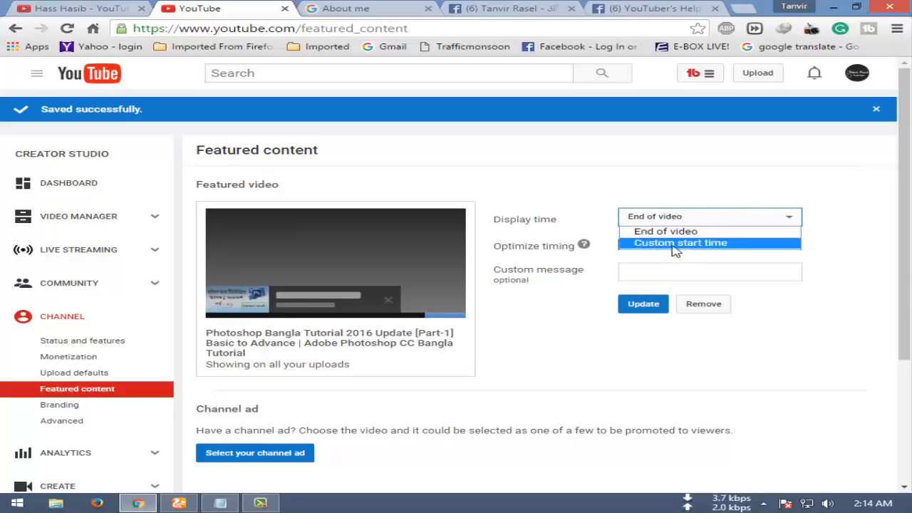
left_click(662, 244)
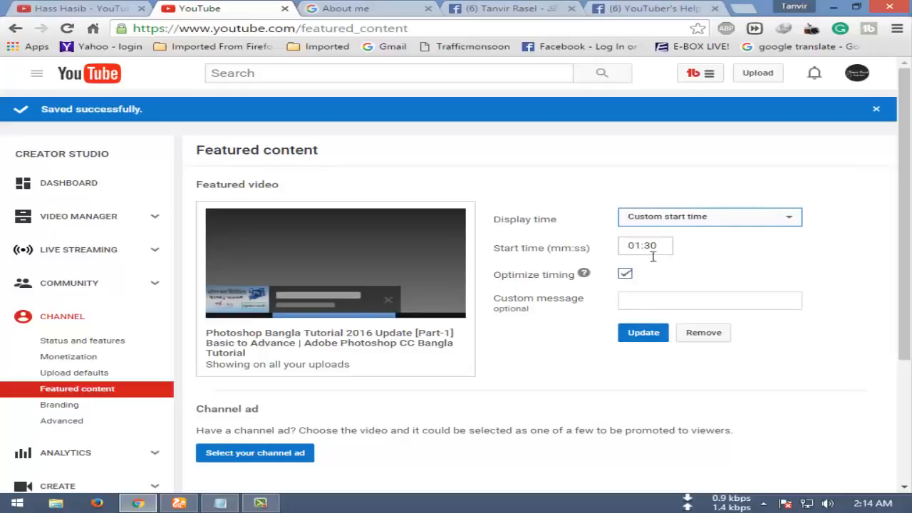
left_click(648, 245)
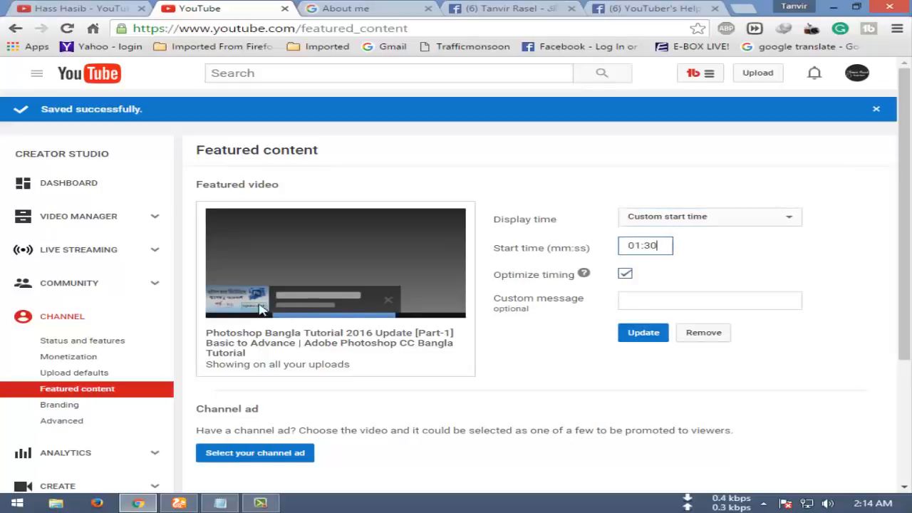
- Set the featured video's display time to End of video, turn off Optimize timing and update the settings
left_click(650, 217)
left_click(665, 233)
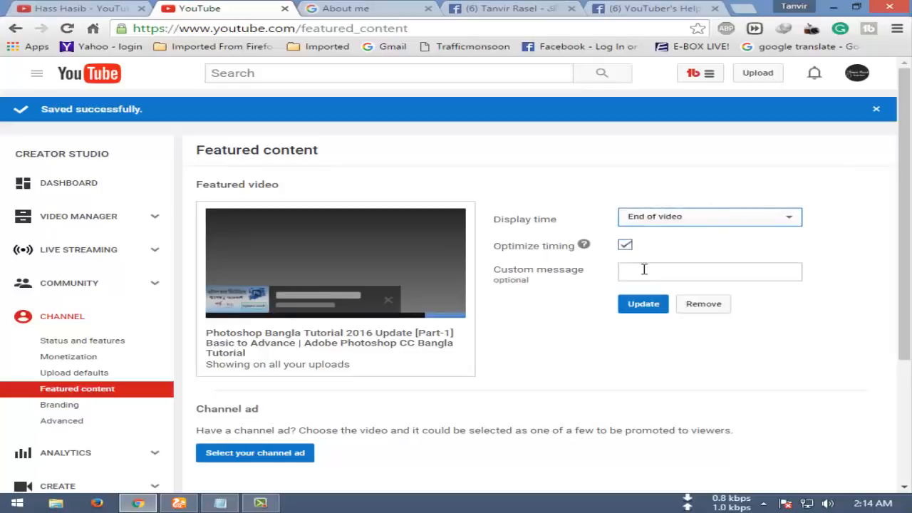
left_click(549, 255)
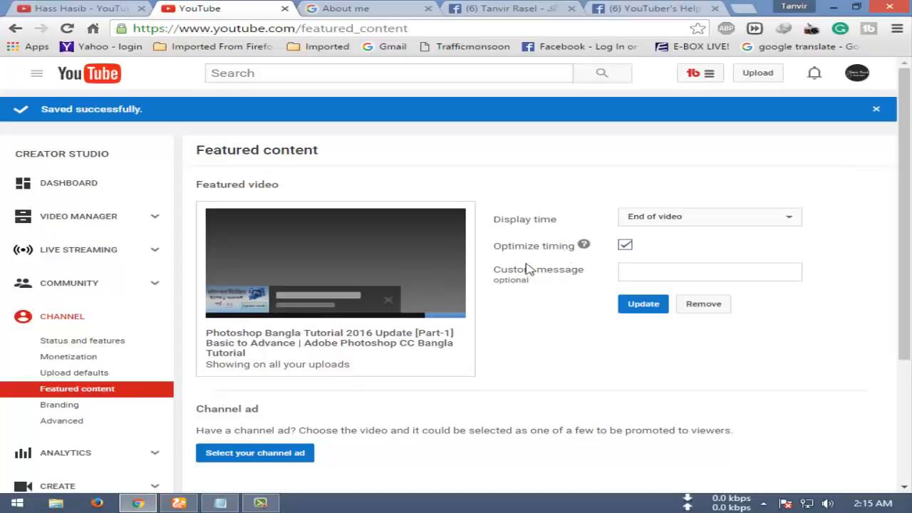
left_click(629, 243)
left_click(635, 305)
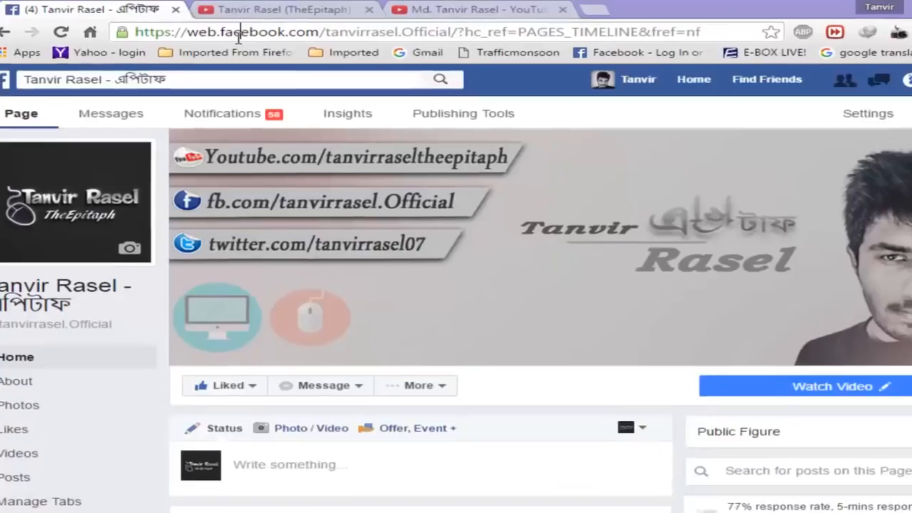
- Switch to your Facebook page, highlight its short address without the tracking parameters and look over the page
double_click(222, 28)
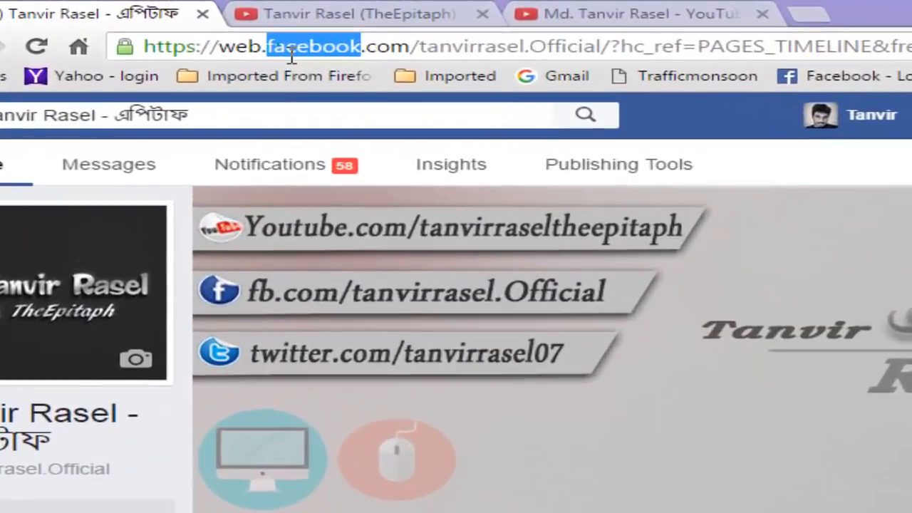
left_click_drag(292, 56, 576, 55)
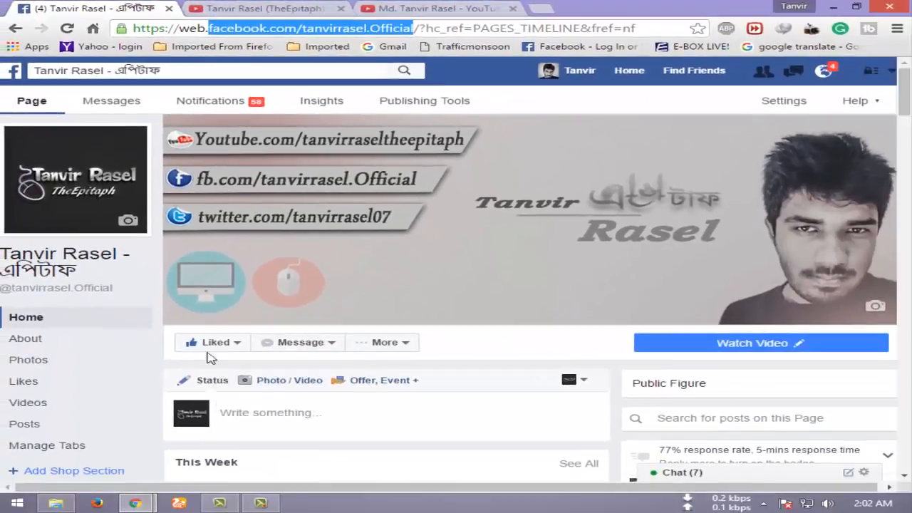
scroll(380, 255, "down", 1)
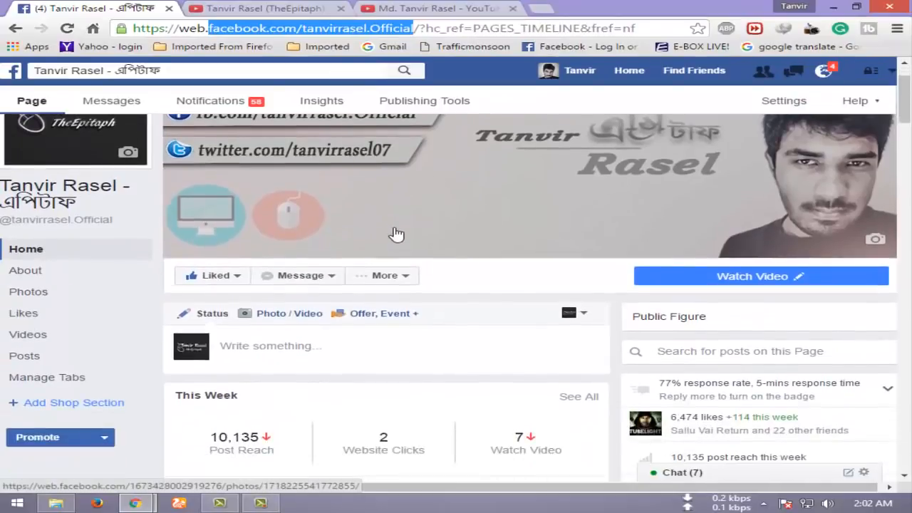
scroll(397, 235, "up", 1)
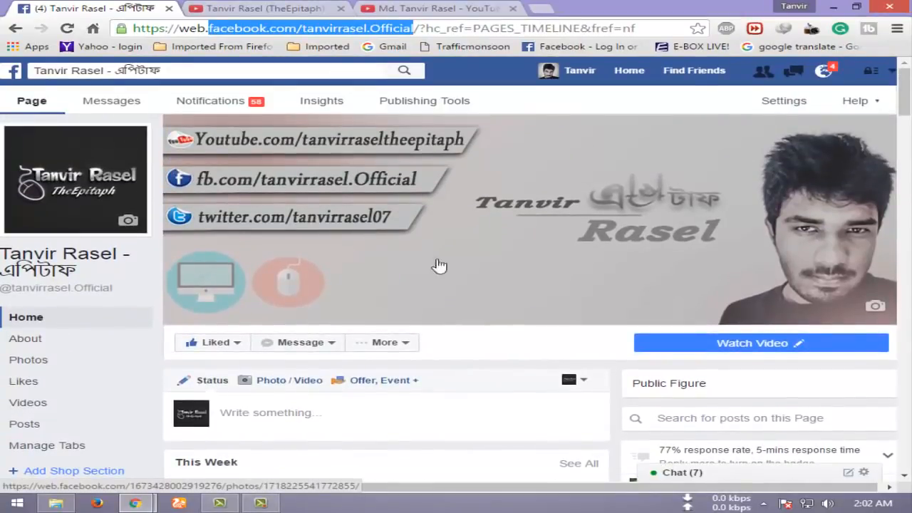
left_click(286, 420)
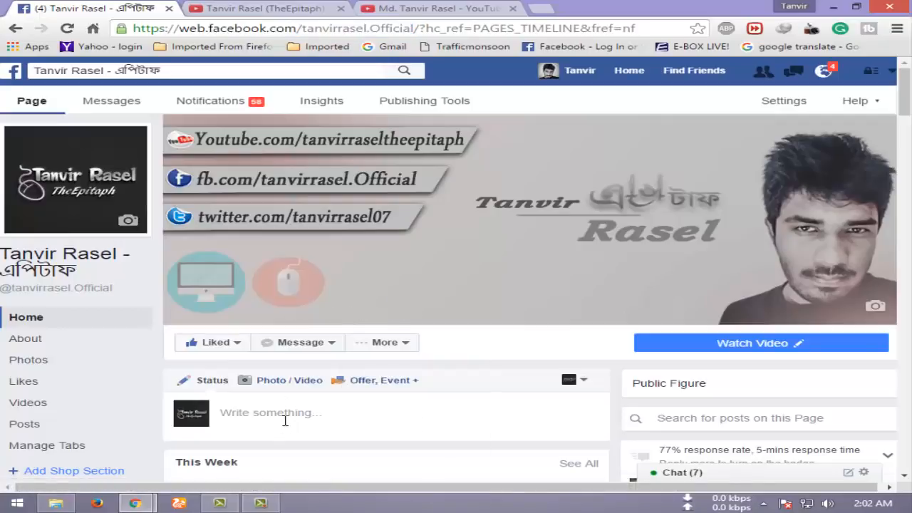
- Look through the Facebook page's timeline down to the post with software download links and return to its cover
scroll(175, 215, "down", 2)
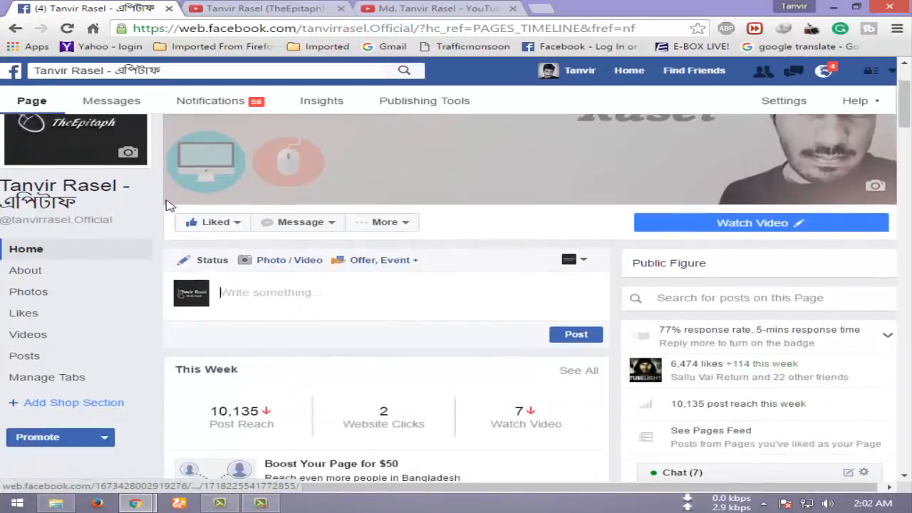
scroll(311, 292, "down", 1)
scroll(308, 288, "down", 3)
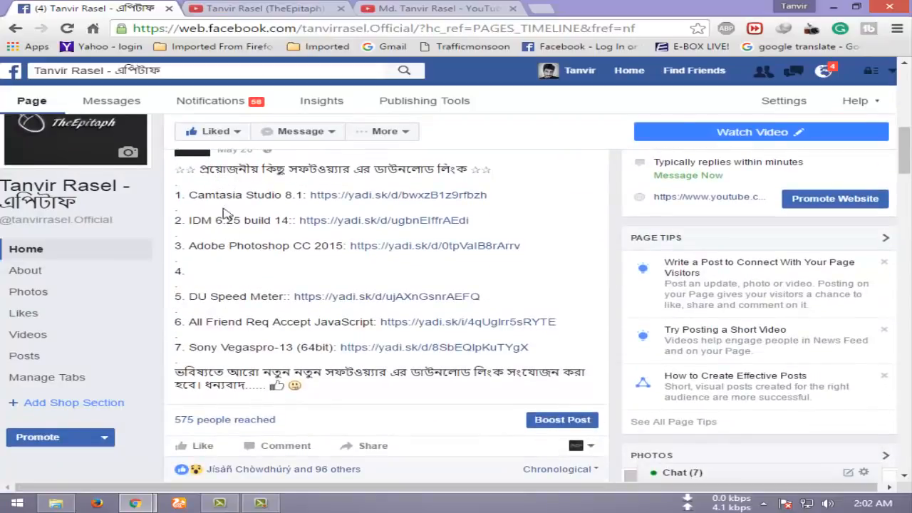
scroll(271, 289, "down", 4)
scroll(268, 299, "up", 10)
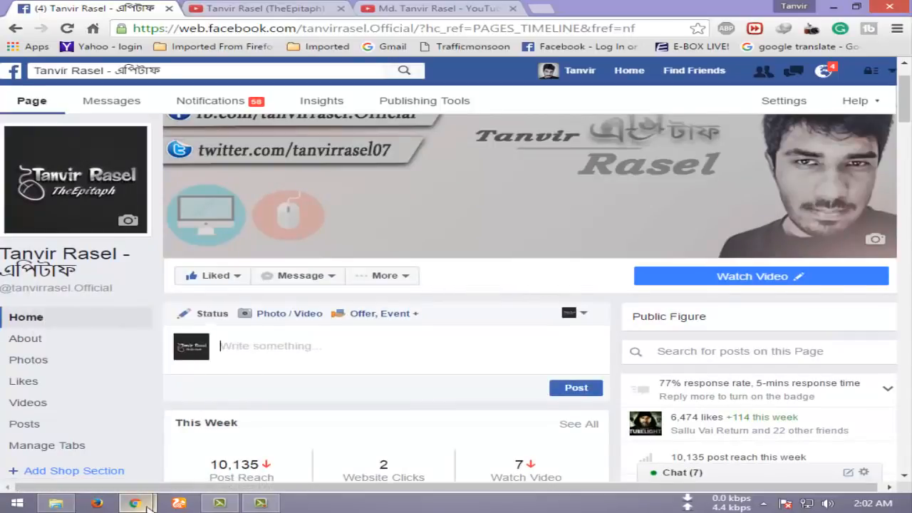
- Switch to the browser window with the YouTuber's Help Center-BD group and look over its cover and pinned post
mouse_move(146, 504)
left_click(285, 424)
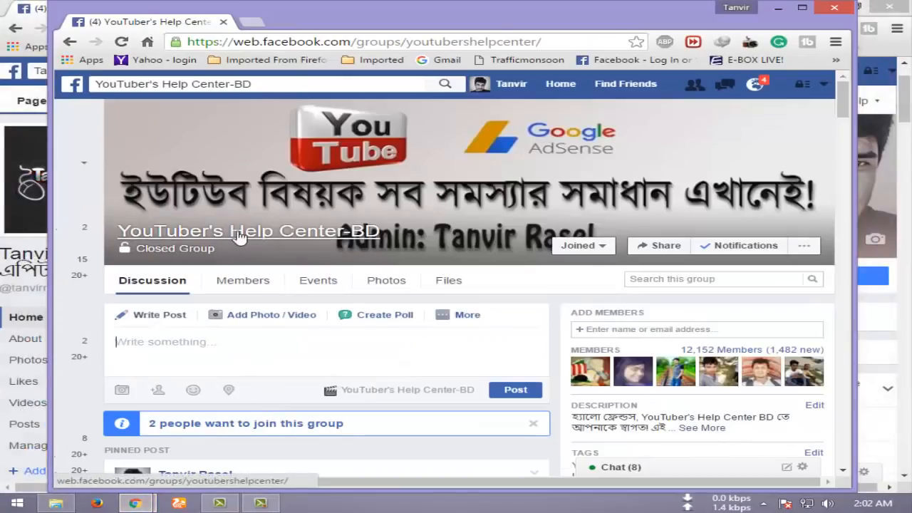
scroll(283, 330, "down", 4)
scroll(283, 368, "up", 5)
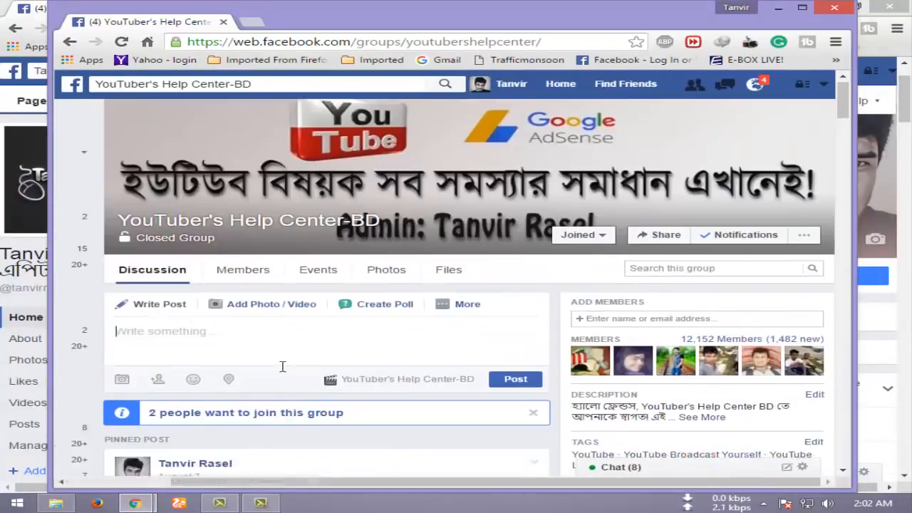
left_click(467, 314)
left_click(222, 350)
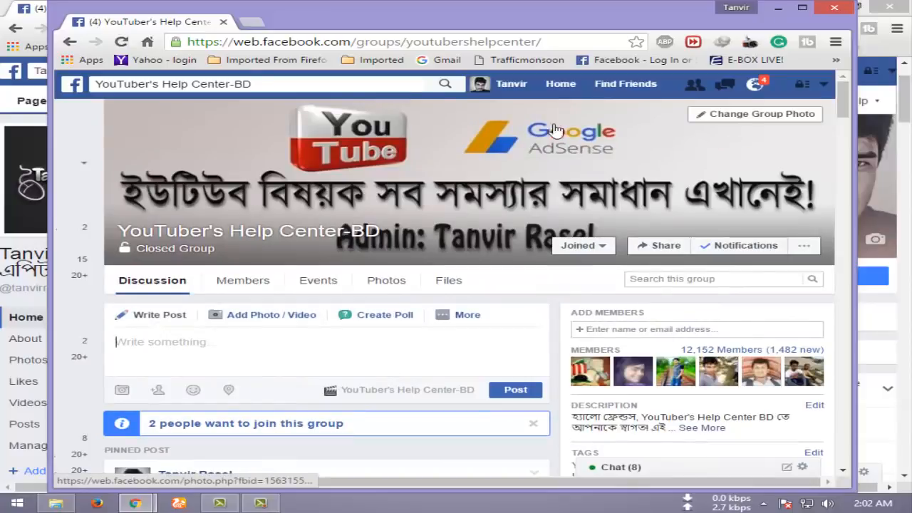
scroll(275, 320, "down", 3)
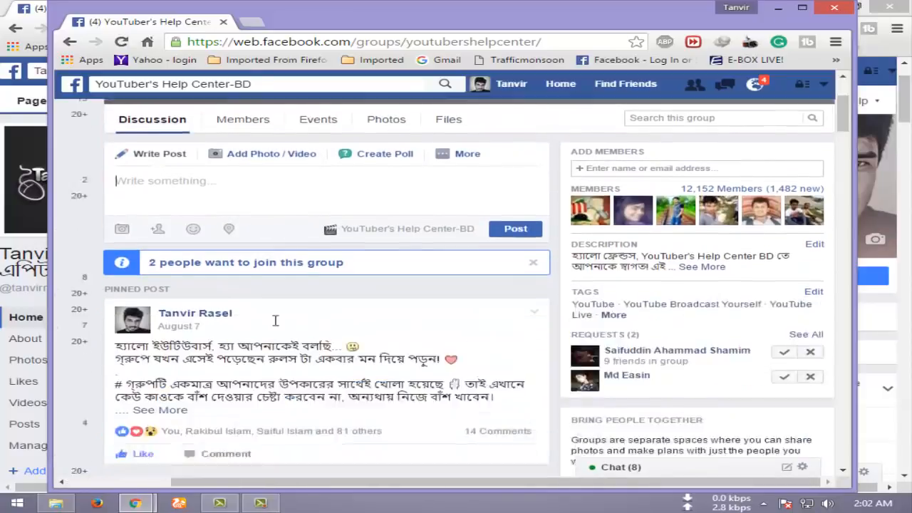
scroll(265, 370, "up", 3)
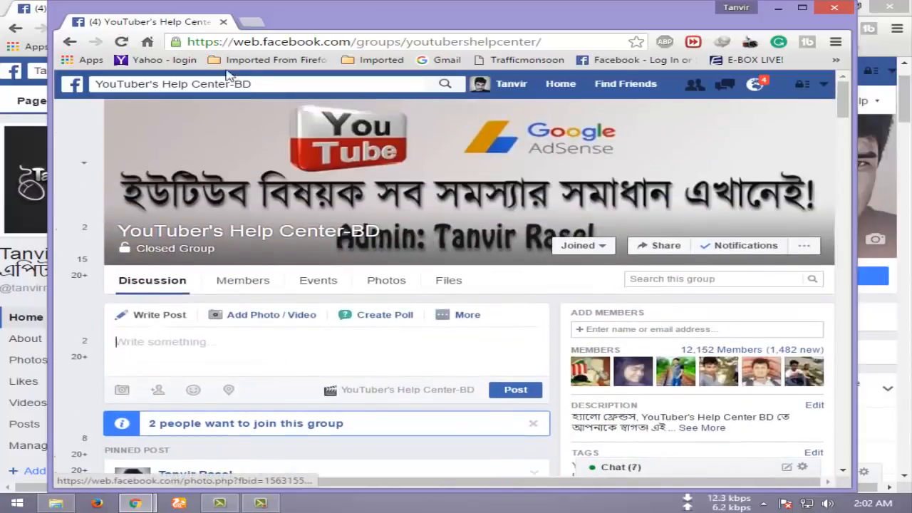